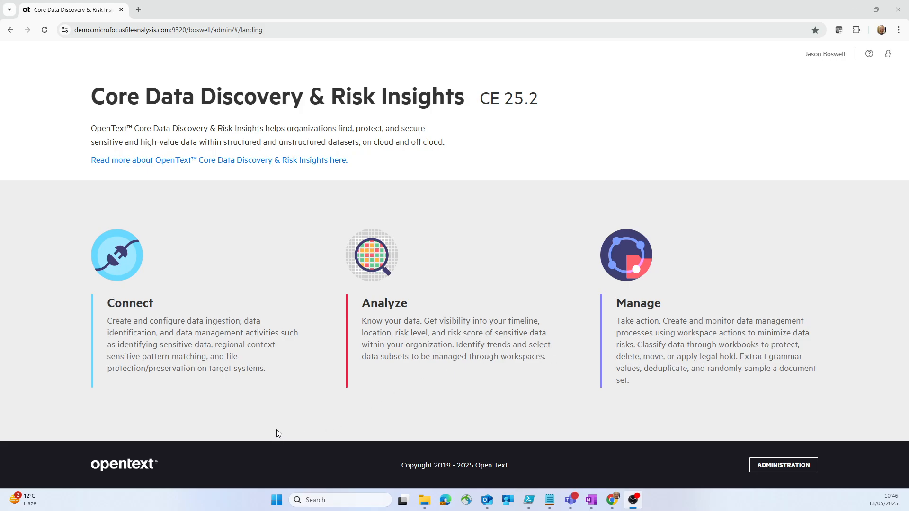
Open the Connect module and review the list of agent clusters.
left_click(132, 303)
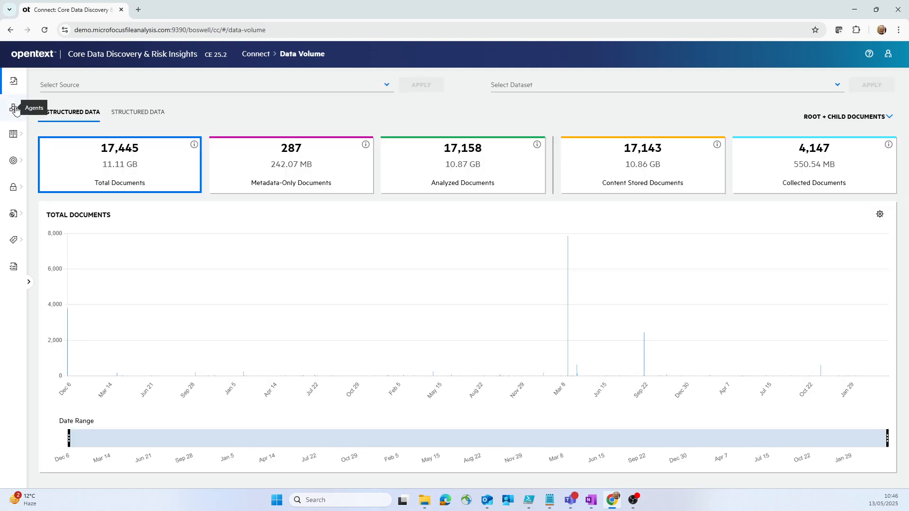
left_click(14, 108)
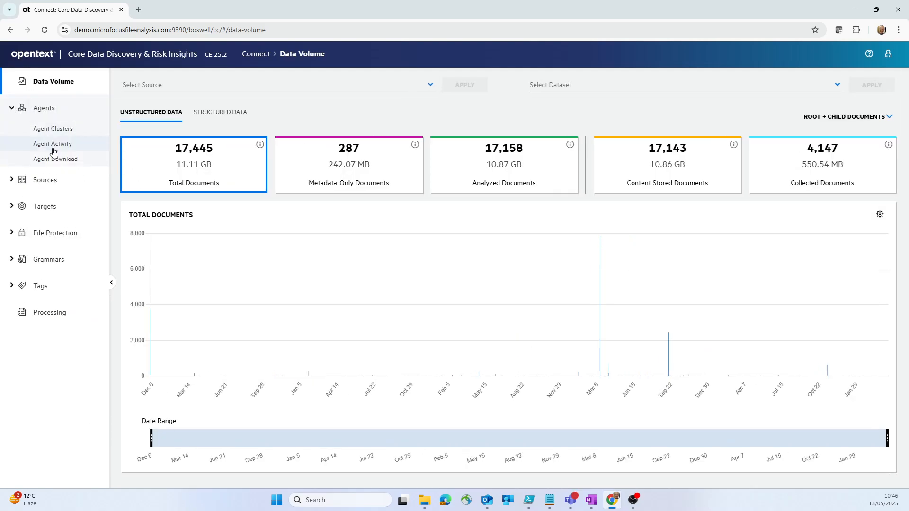
left_click(65, 131)
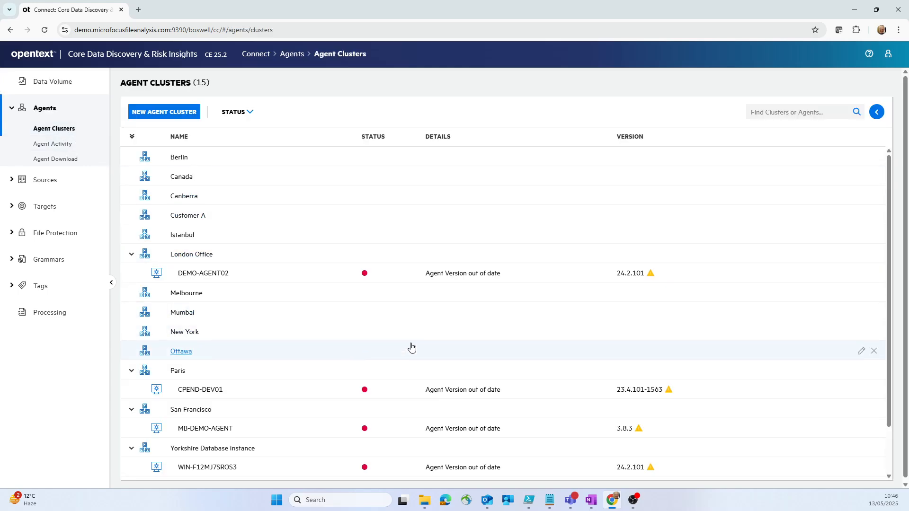
scroll(409, 348, "down", 1)
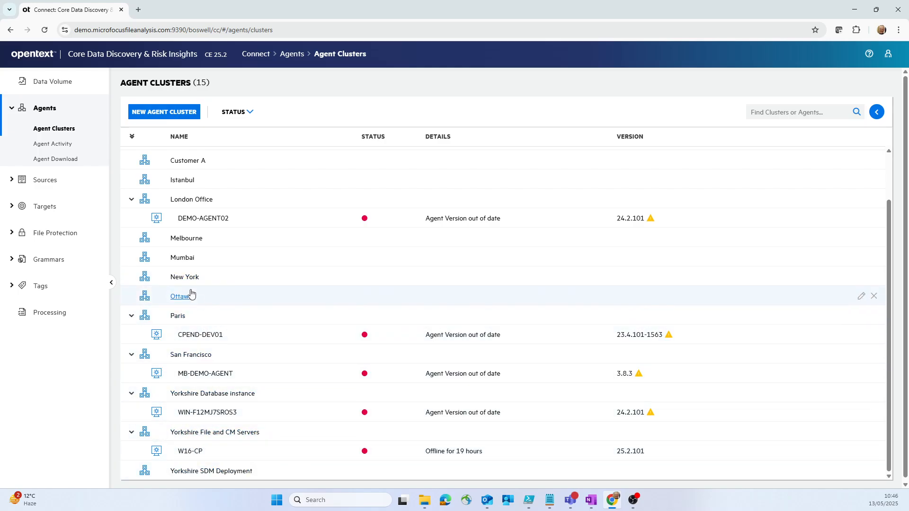
From source management, start a new source, review the available unstructured and structured source types, and close the form without saving.
left_click(38, 182)
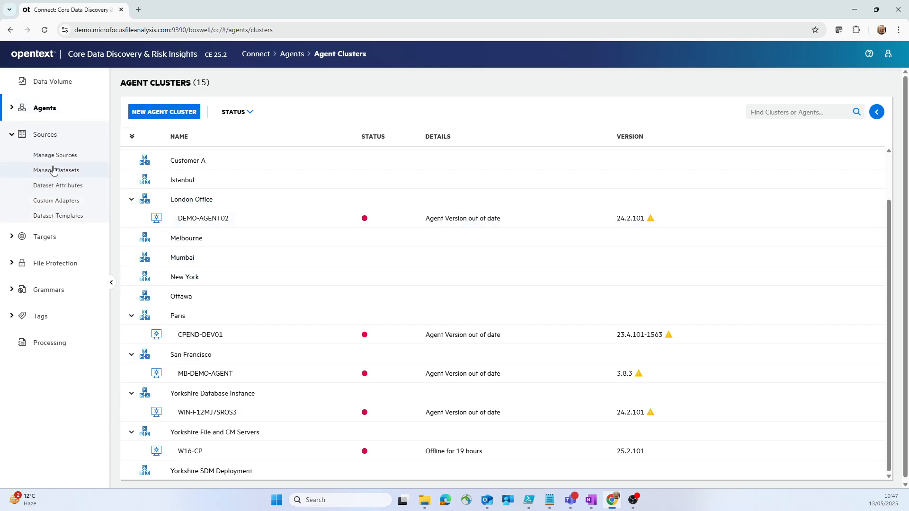
left_click(59, 155)
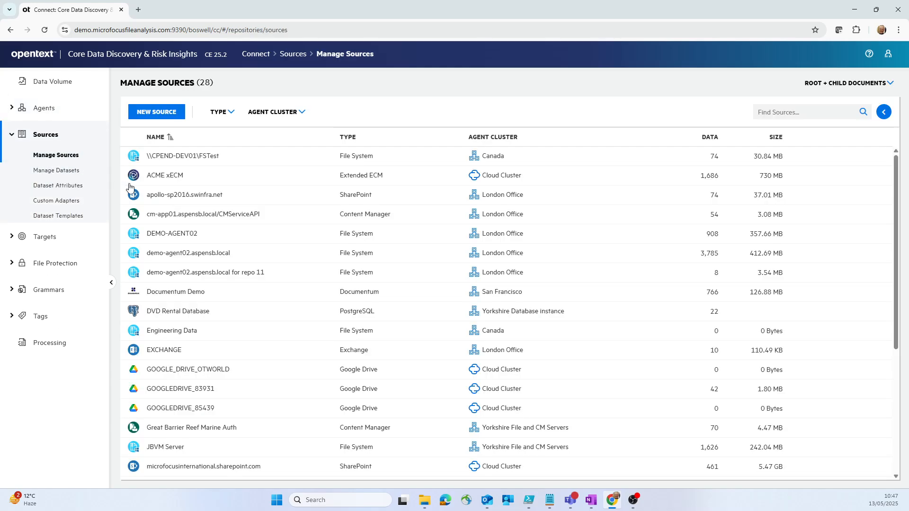
left_click(159, 112)
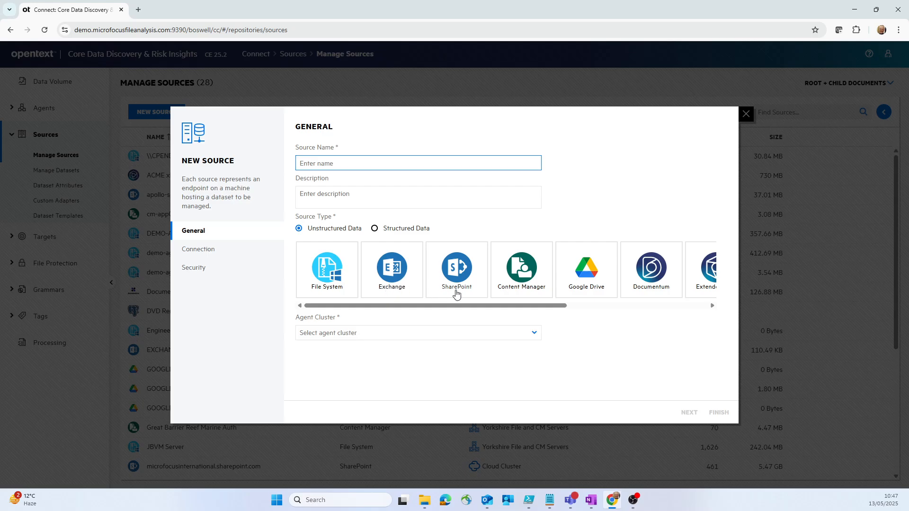
left_click(515, 307)
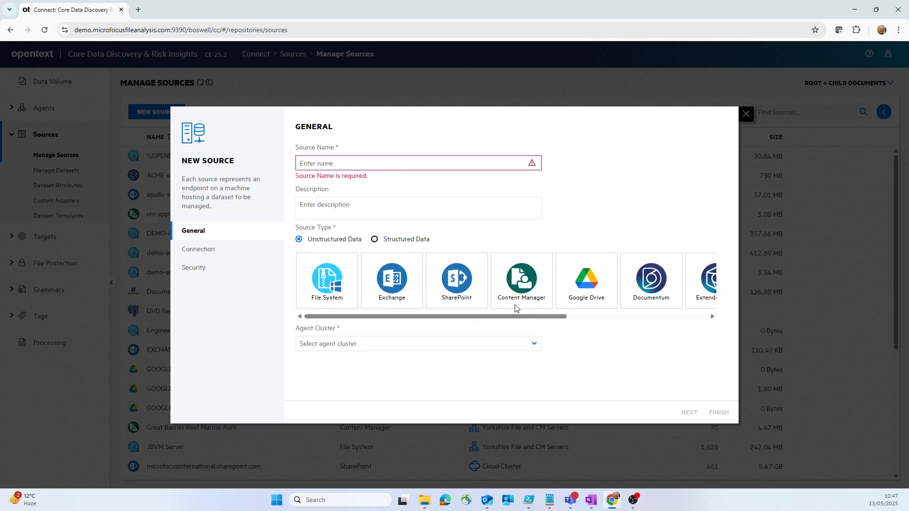
left_click_drag(517, 318, 547, 323)
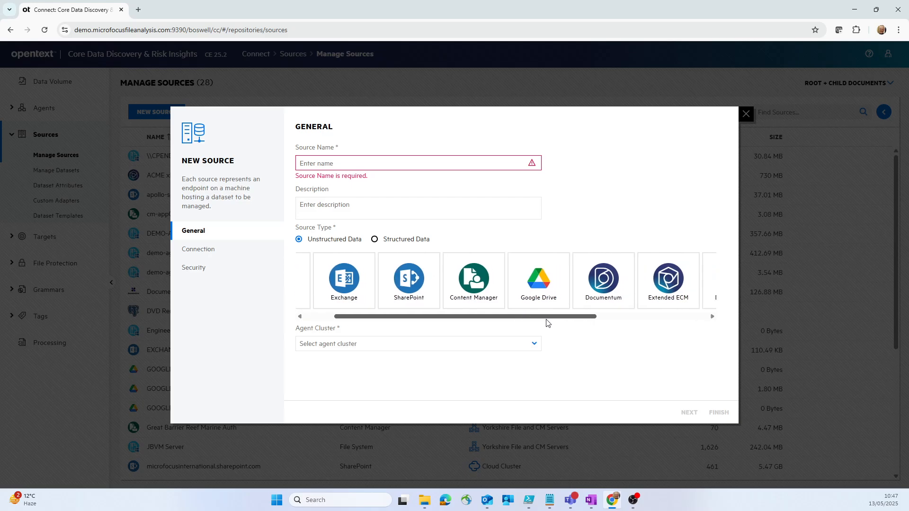
left_click(374, 240)
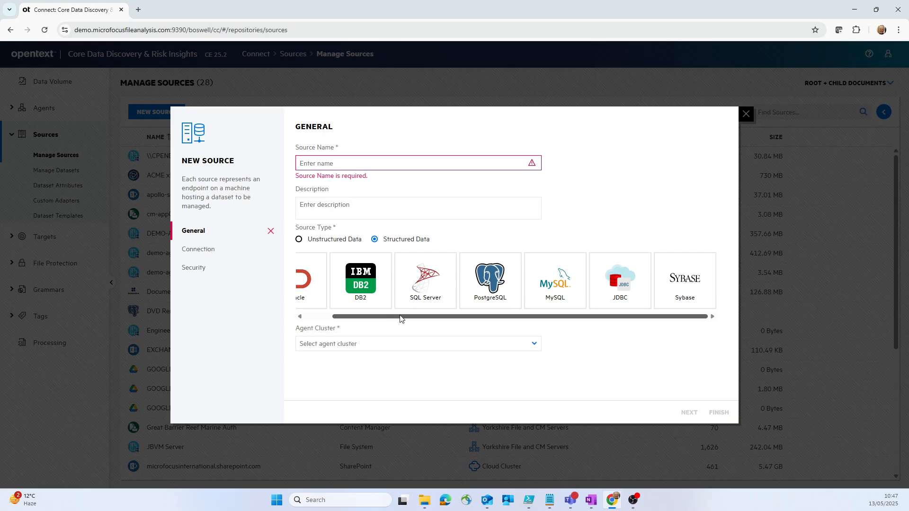
left_click_drag(397, 318, 371, 321)
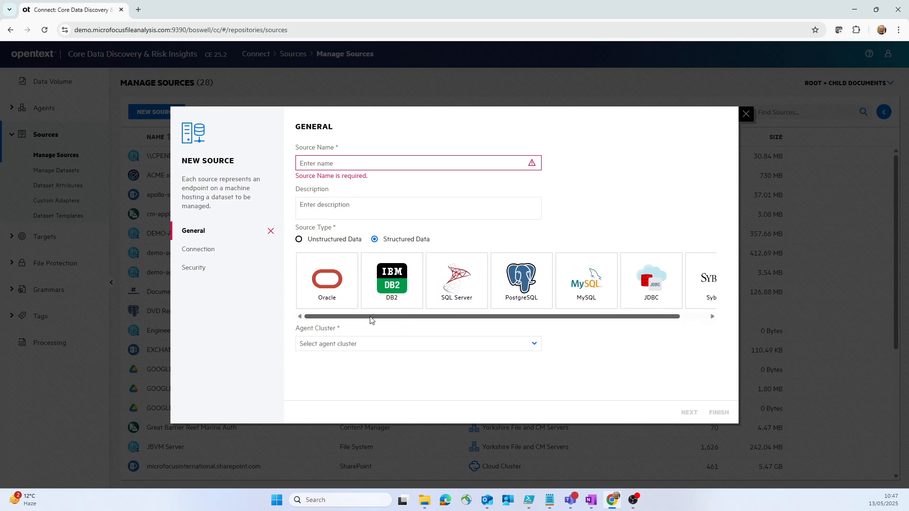
left_click(746, 113)
Open dataset management and review the datasets with their paths and analysis types down to the workshop entries.
left_click(53, 172)
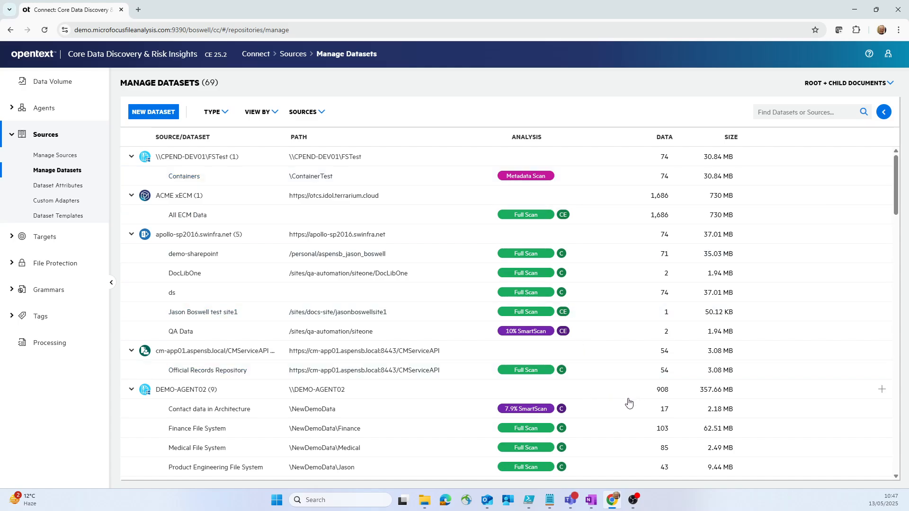
scroll(629, 402, "down", 4)
scroll(629, 403, "down", 5)
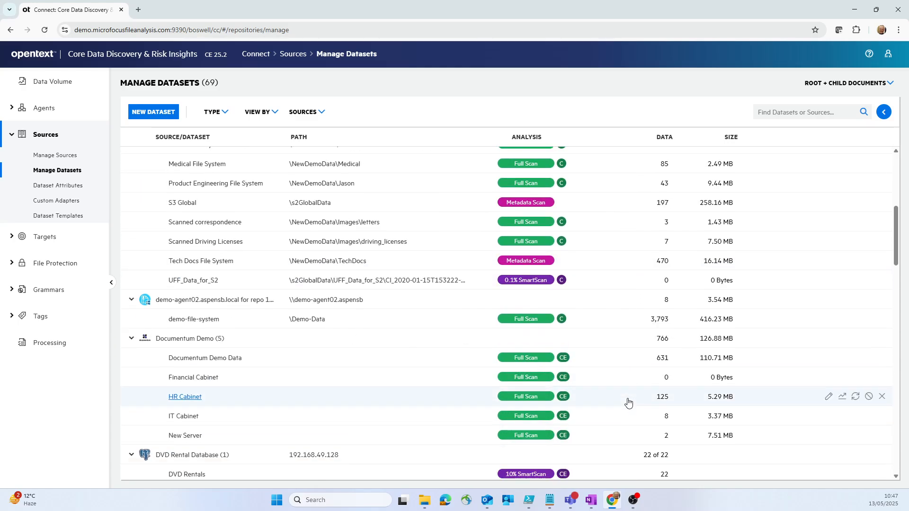
scroll(629, 403, "down", 2)
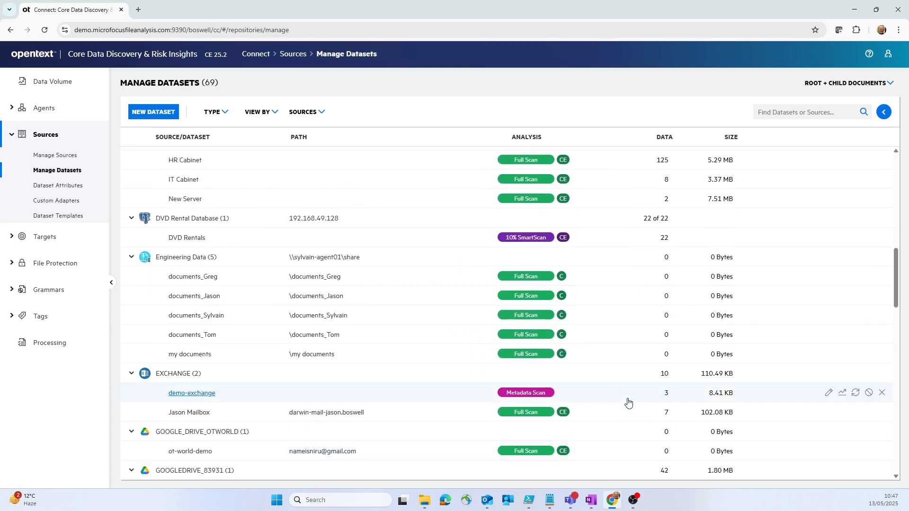
scroll(628, 403, "down", 4)
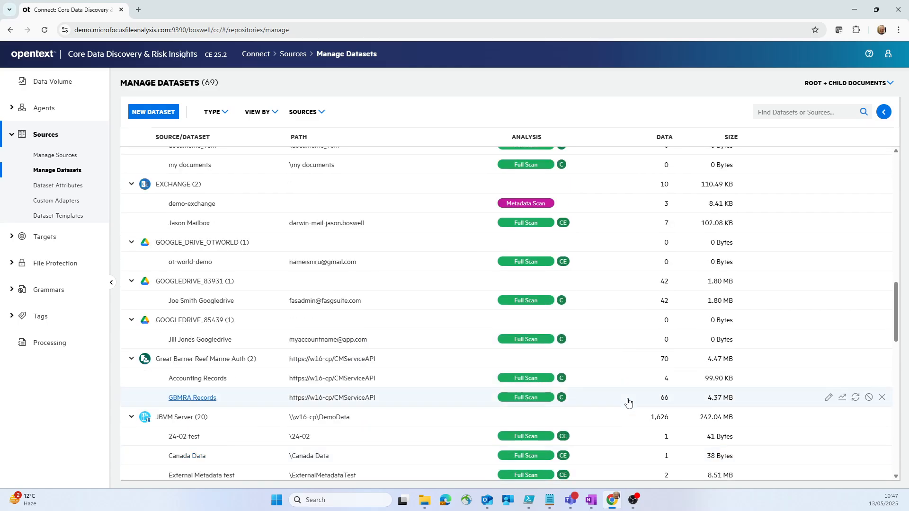
scroll(628, 402, "down", 4)
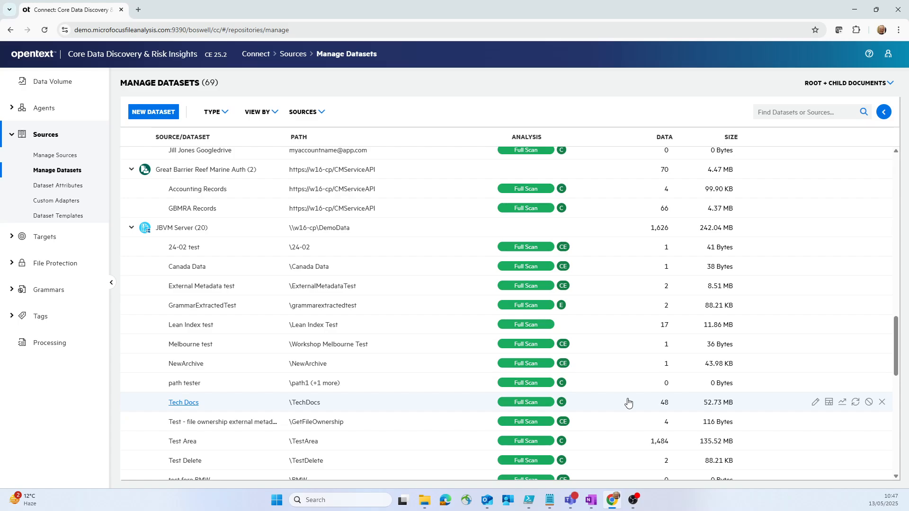
scroll(628, 403, "down", 4)
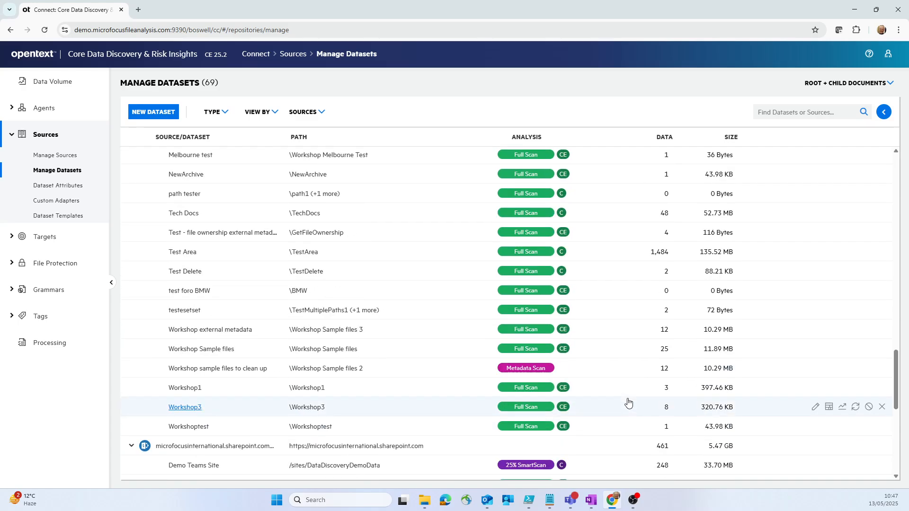
Display the details of the Workshop Sample files dataset and show its grammars.
left_click(885, 114)
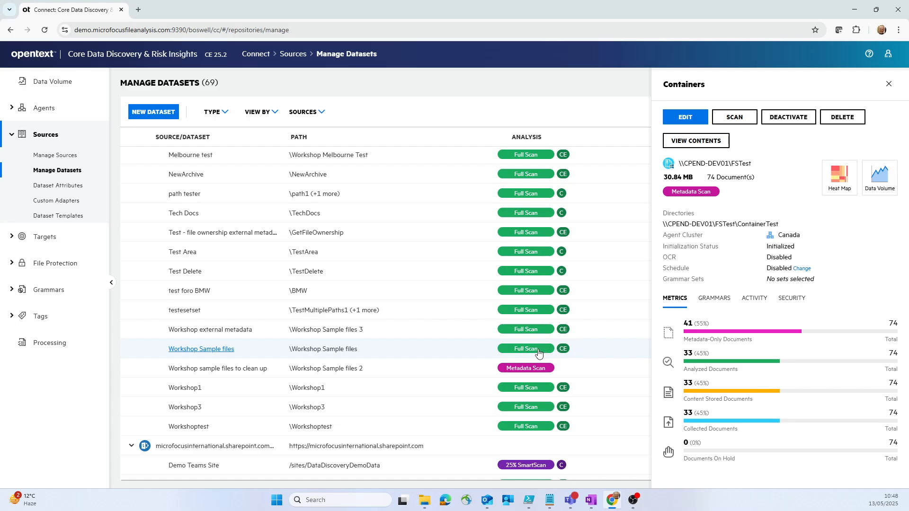
left_click(422, 352)
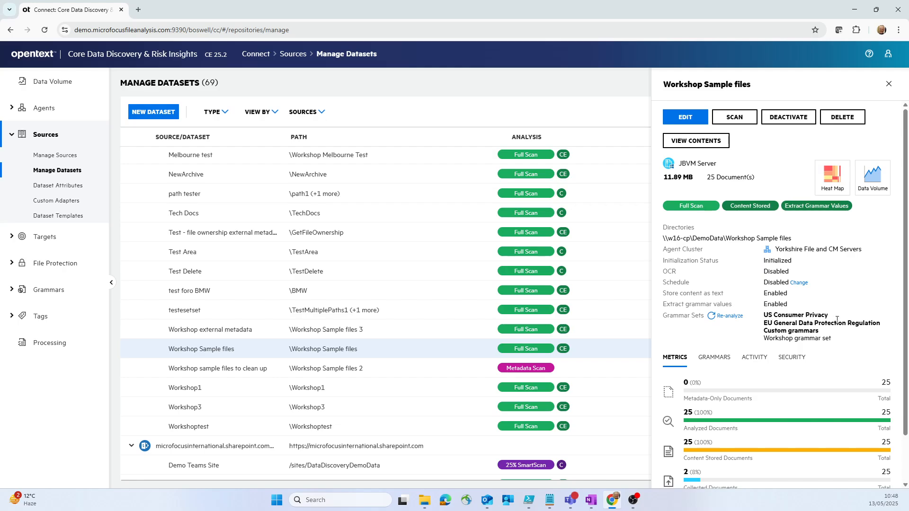
left_click(715, 357)
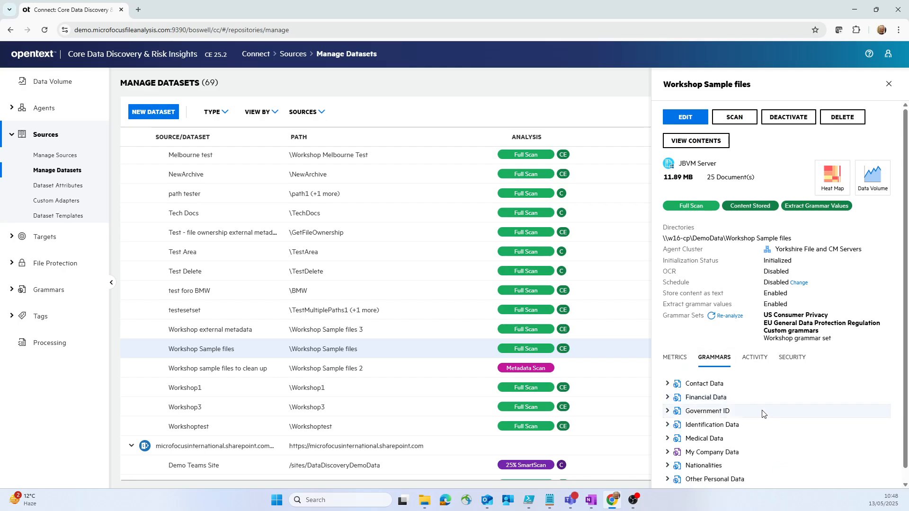
Expand the Contact Data, Financial Data and Government ID grammar categories of the Workshop Sample files dataset and review their entries.
scroll(765, 411, "down", 1)
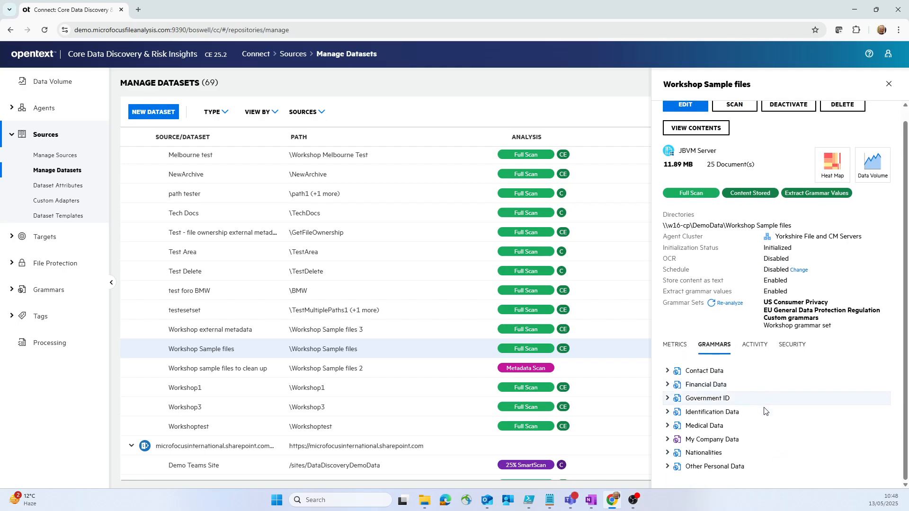
left_click(667, 372)
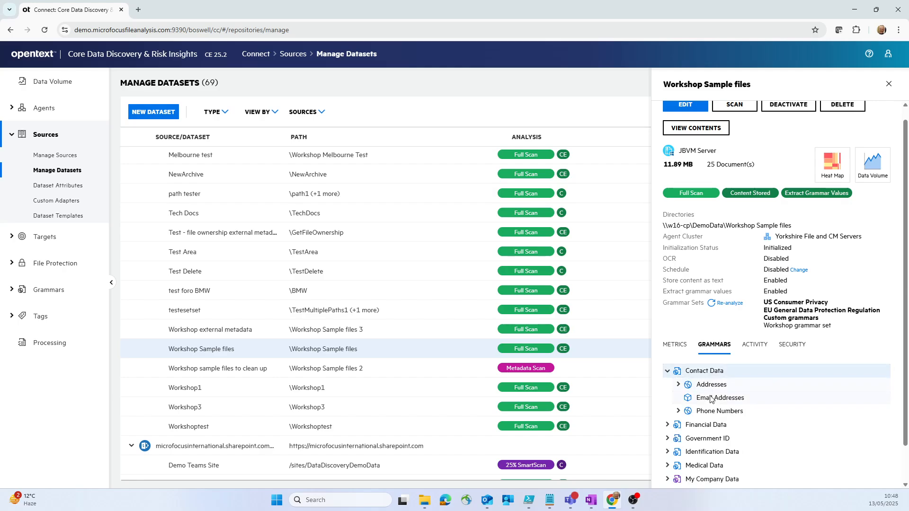
scroll(708, 410, "down", 1)
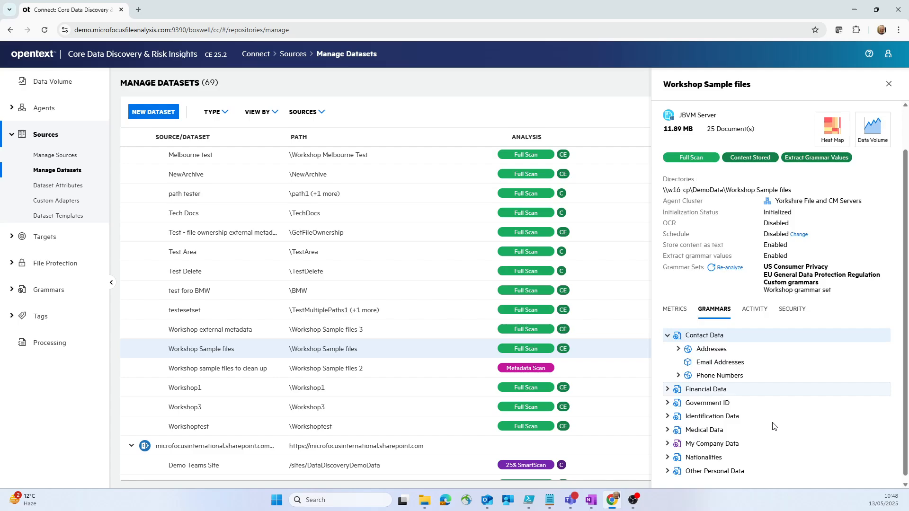
left_click(668, 384)
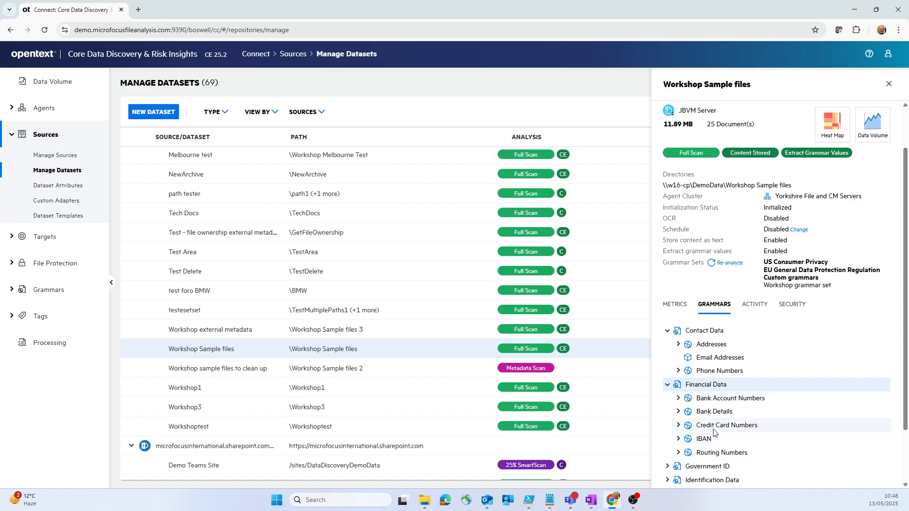
scroll(711, 430, "down", 3)
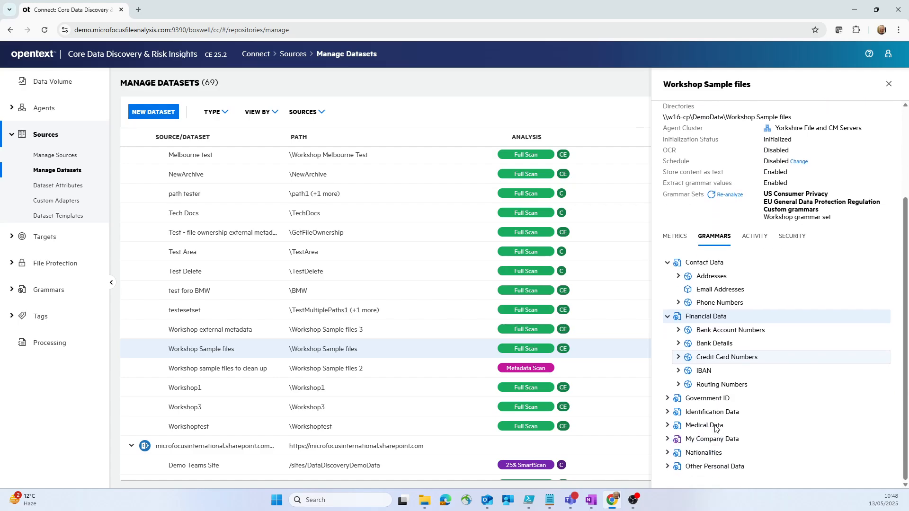
left_click(668, 401)
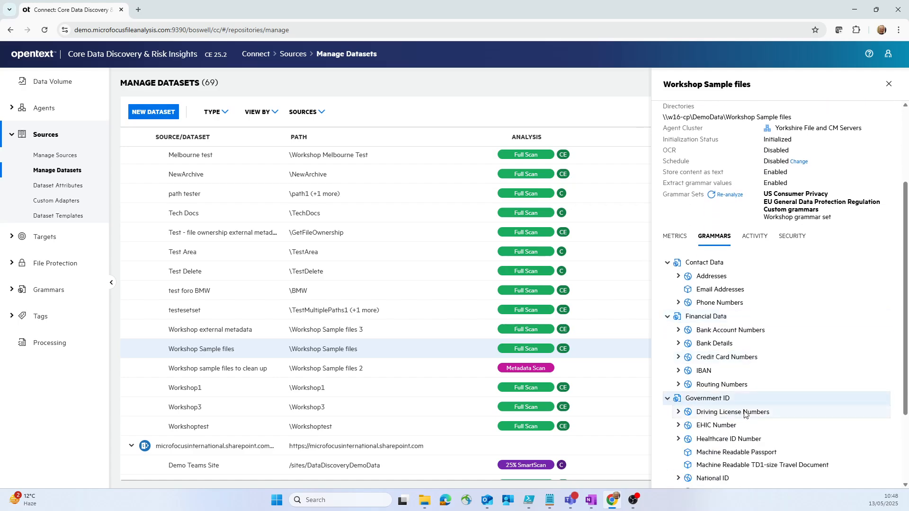
scroll(745, 413, "down", 5)
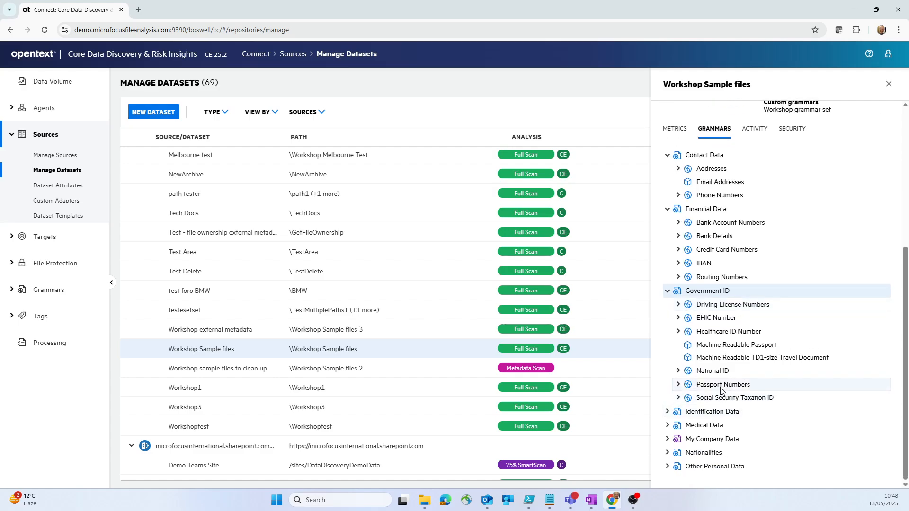
scroll(841, 295, "up", 6)
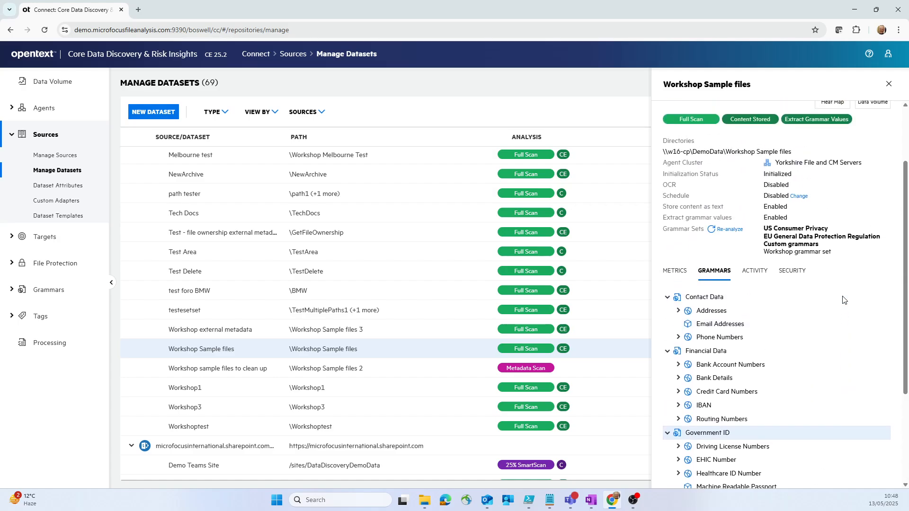
scroll(843, 300, "up", 4)
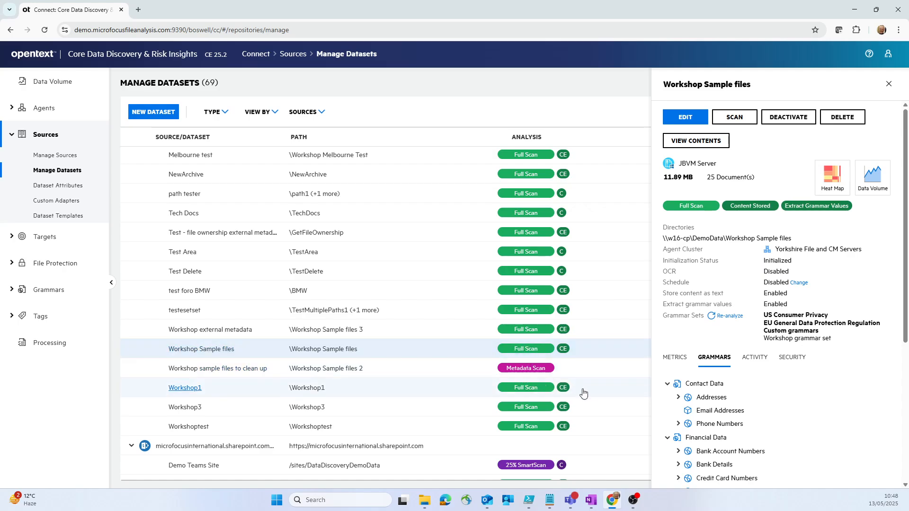
Display the details of the Demo Teams Site dataset and open its sensitive data heat map.
scroll(614, 400, "down", 2)
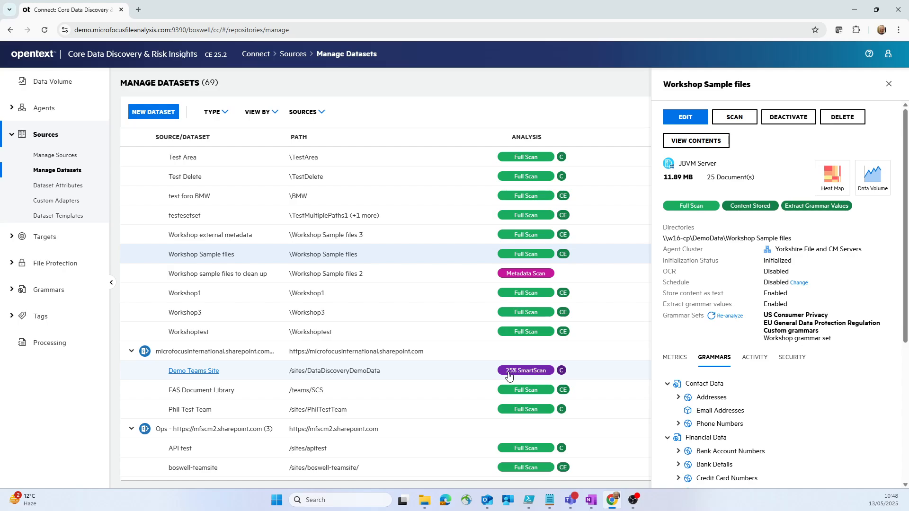
left_click(458, 377)
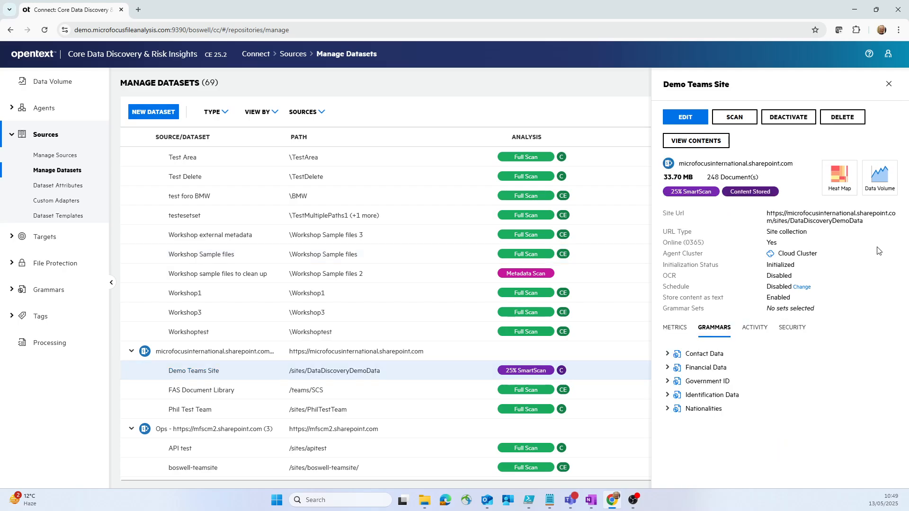
left_click(839, 183)
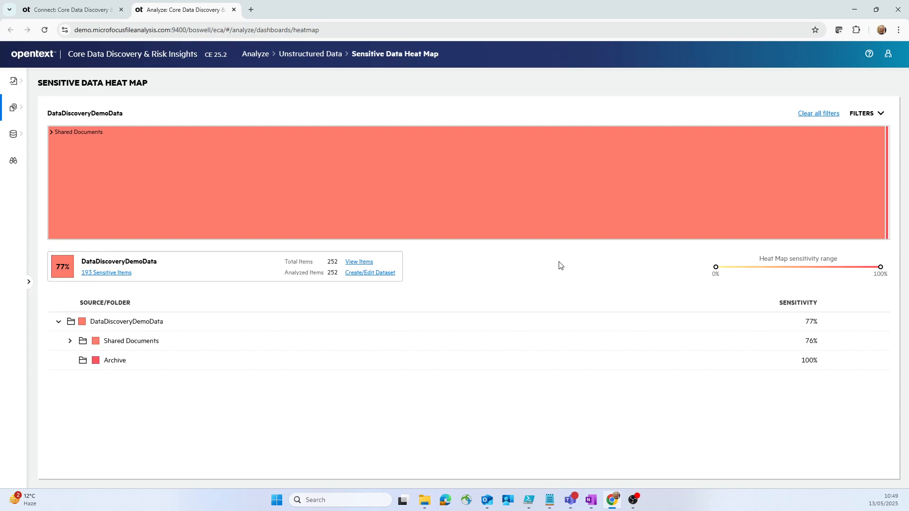
Drill down in the heat map to the General folder under Shared Documents and inspect its Free Trial Sample and Finance areas.
left_click(71, 341)
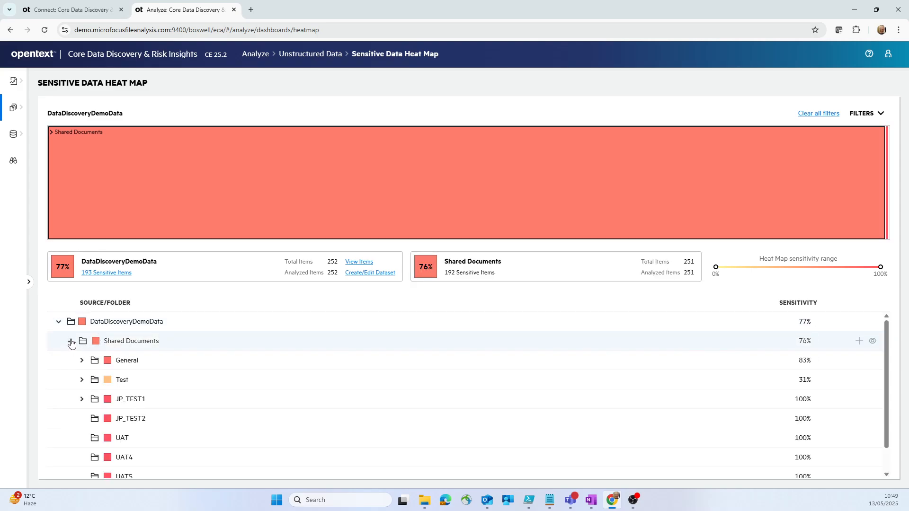
left_click(127, 361)
mouse_move(219, 139)
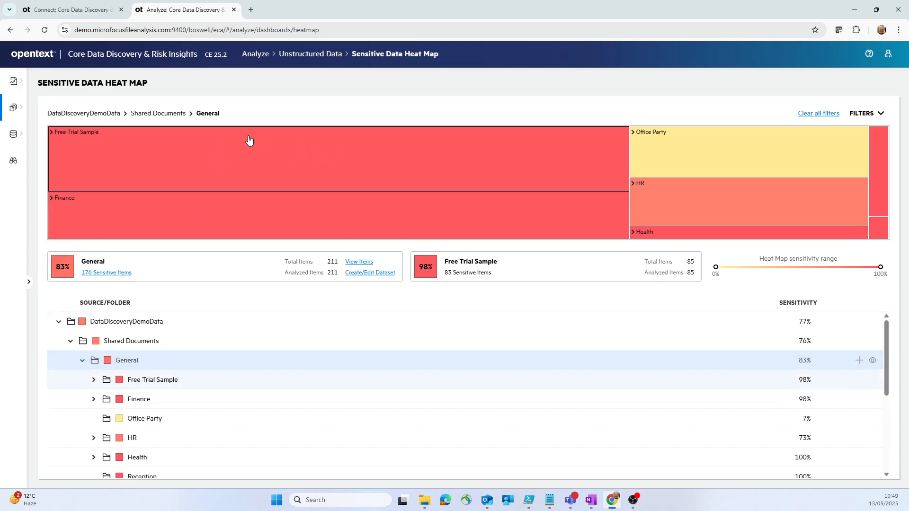
mouse_move(295, 217)
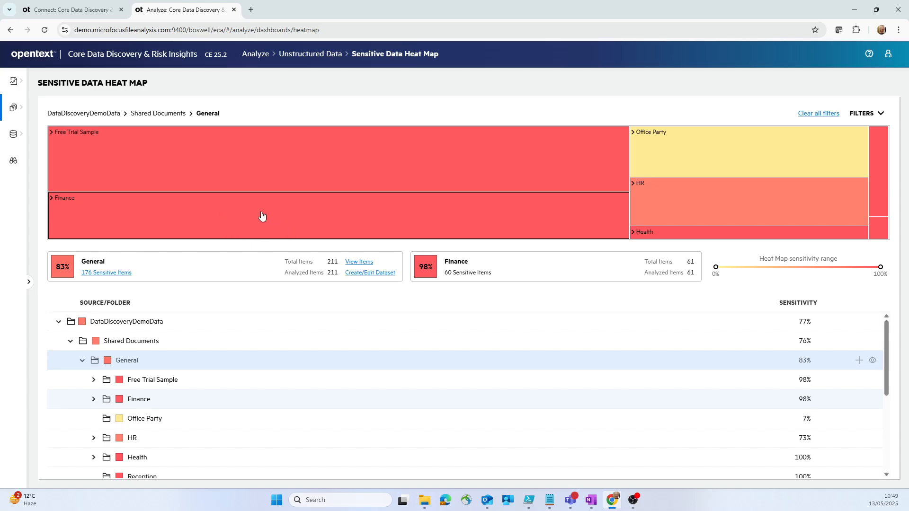
Return to the Connect area, display the Manage Grammars list, and look through its country and language filter options.
left_click(69, 10)
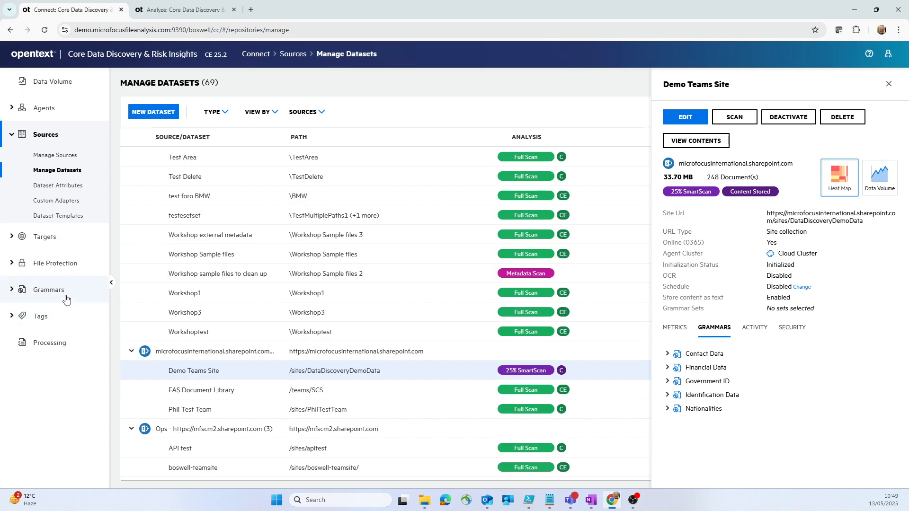
left_click(11, 294)
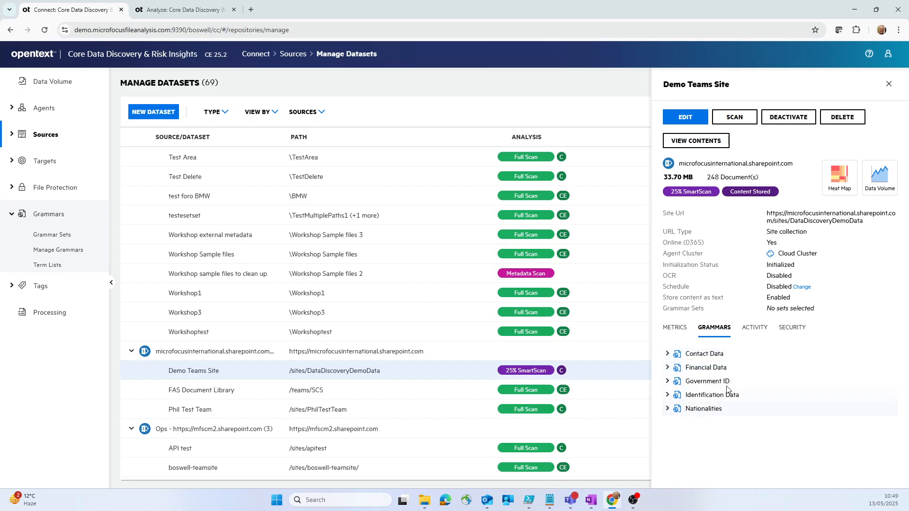
left_click(59, 251)
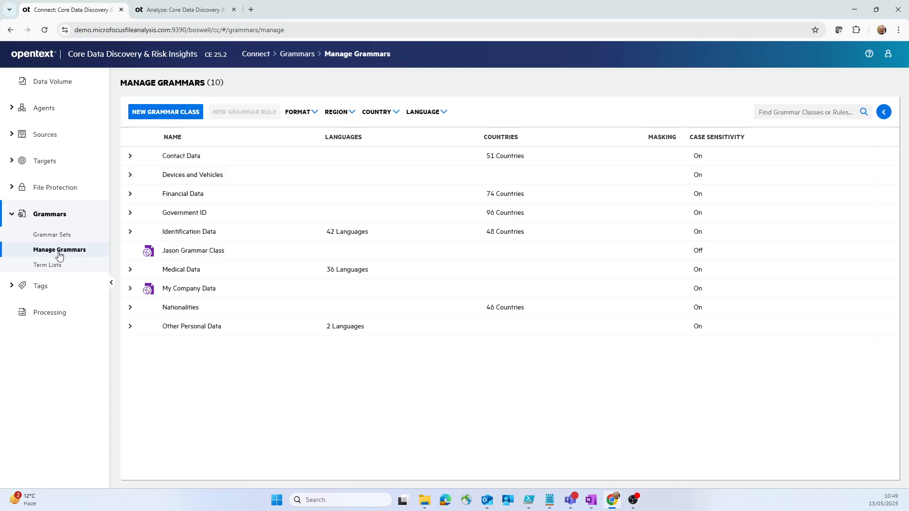
left_click(378, 114)
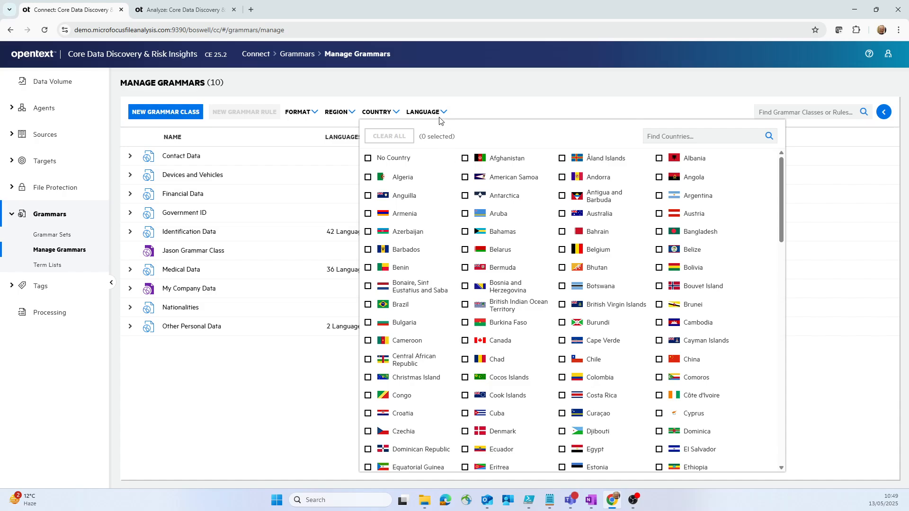
left_click(424, 114)
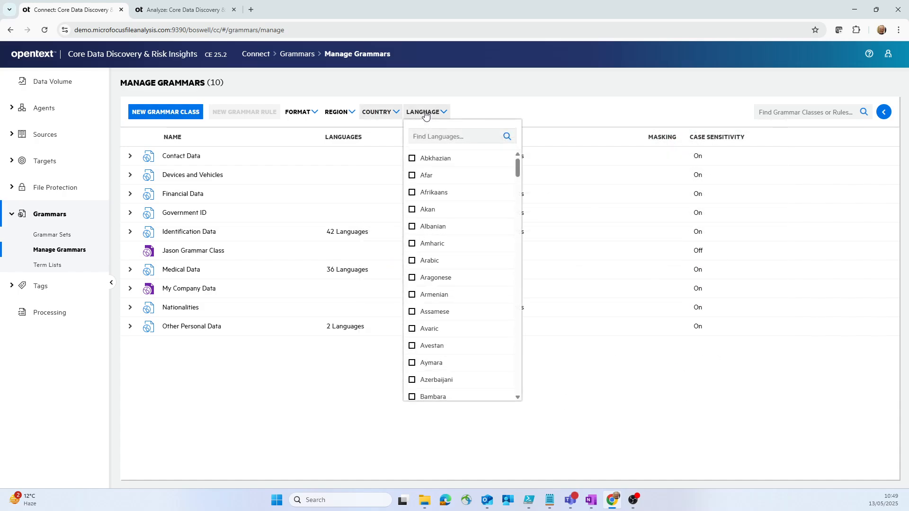
left_click(426, 115)
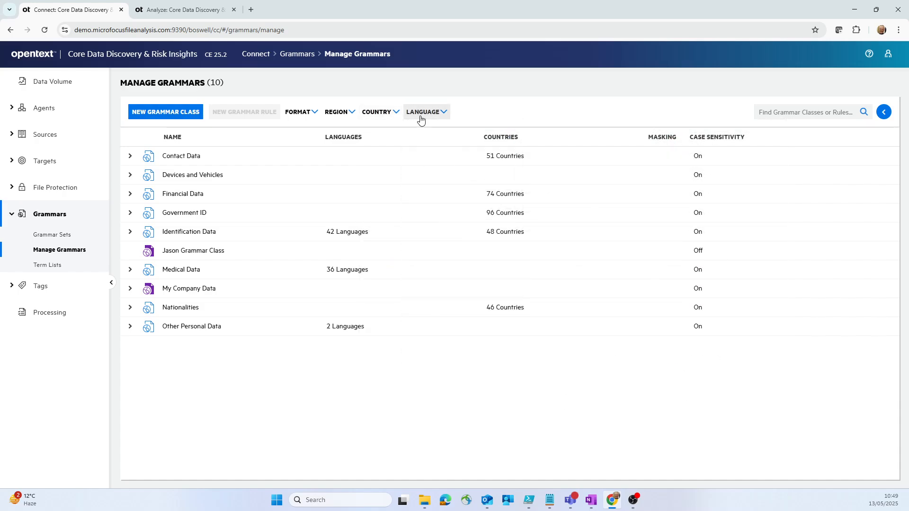
Expand the Financial Data grammar class and display the masking settings of its Credit Card Numbers rule.
left_click(129, 194)
left_click(259, 251)
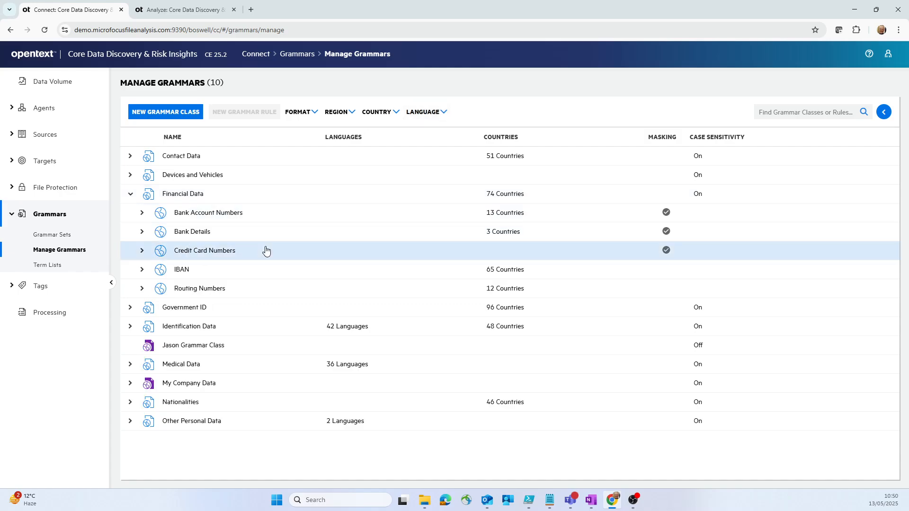
left_click(883, 113)
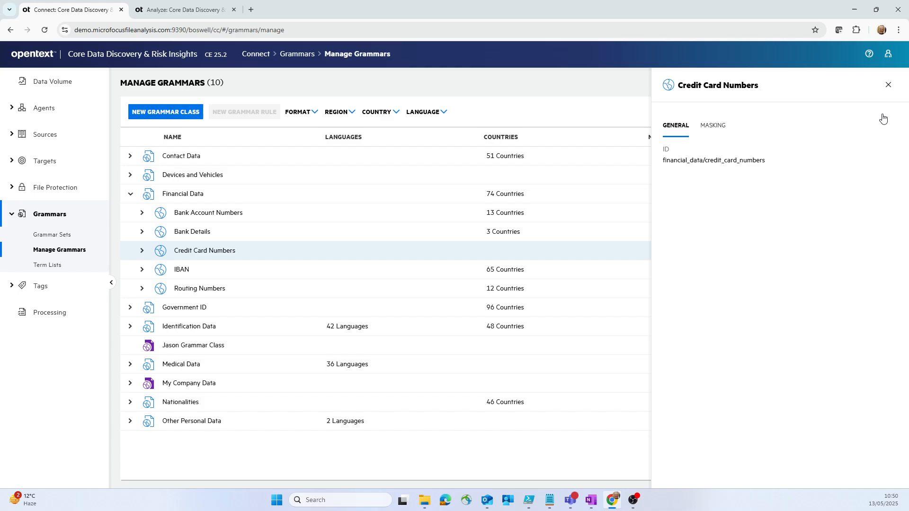
left_click(720, 128)
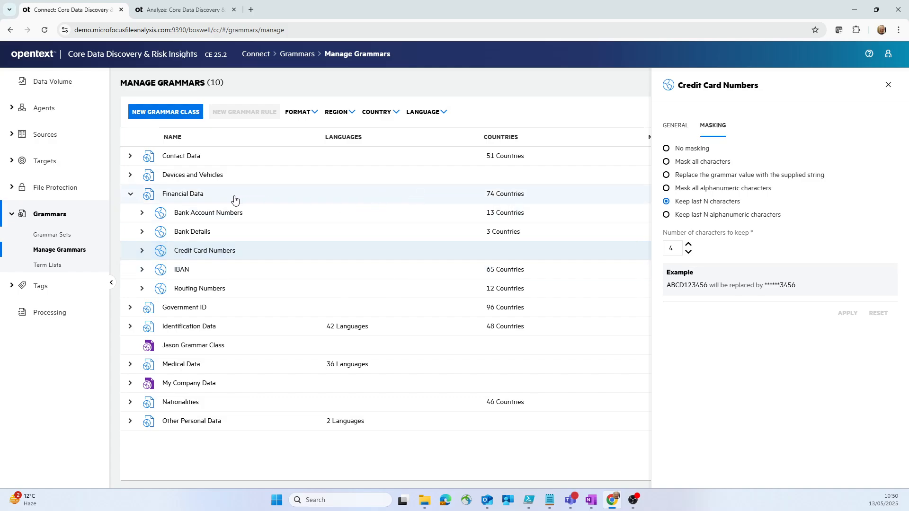
Expand the Contact Data grammar class and review the masking and exclusions of its Email Addresses rule.
left_click(130, 156)
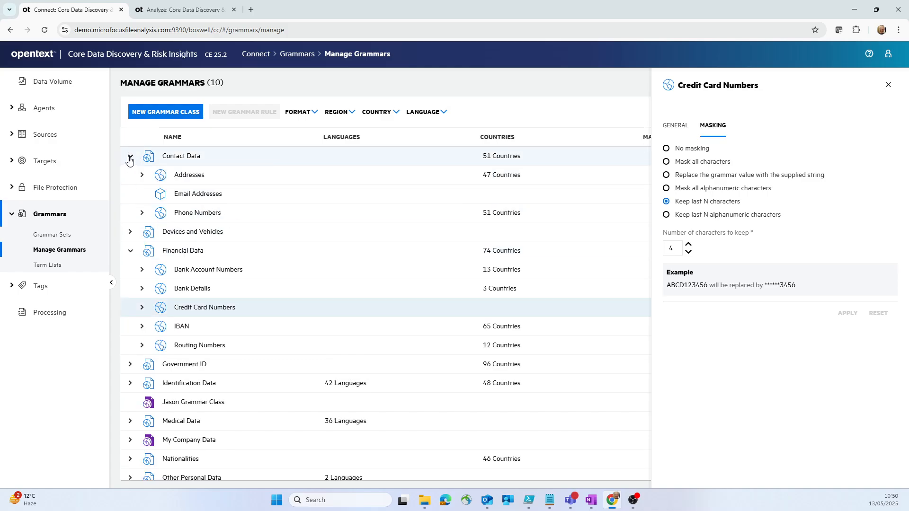
left_click(248, 195)
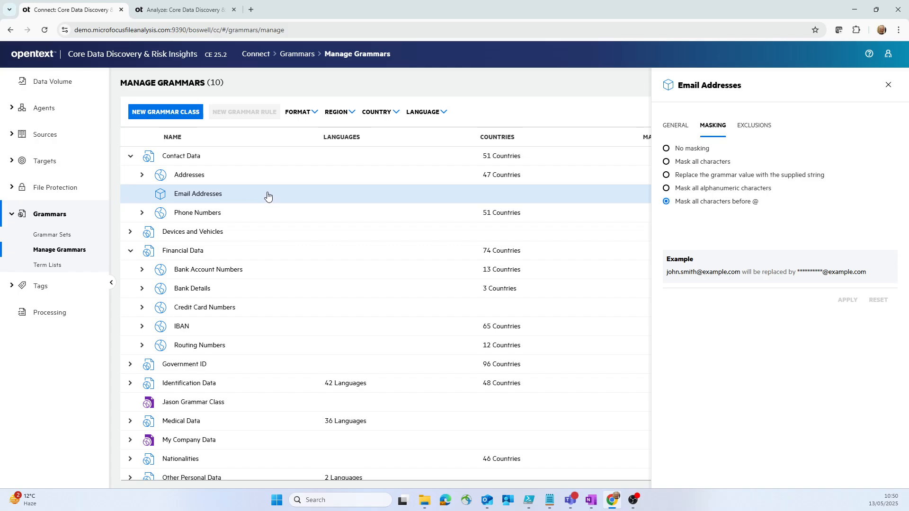
left_click(750, 125)
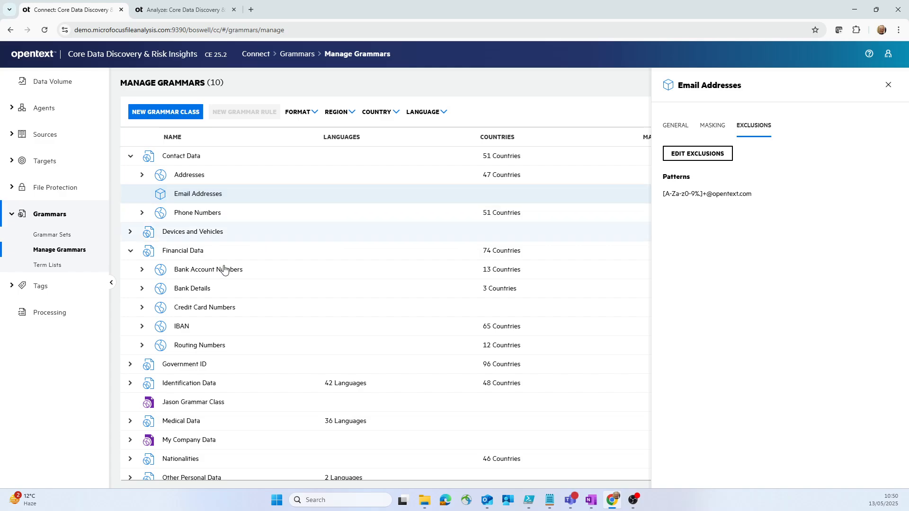
Display the Manage Tags list and review the tags with their reporting groups and weighted labels.
left_click(40, 286)
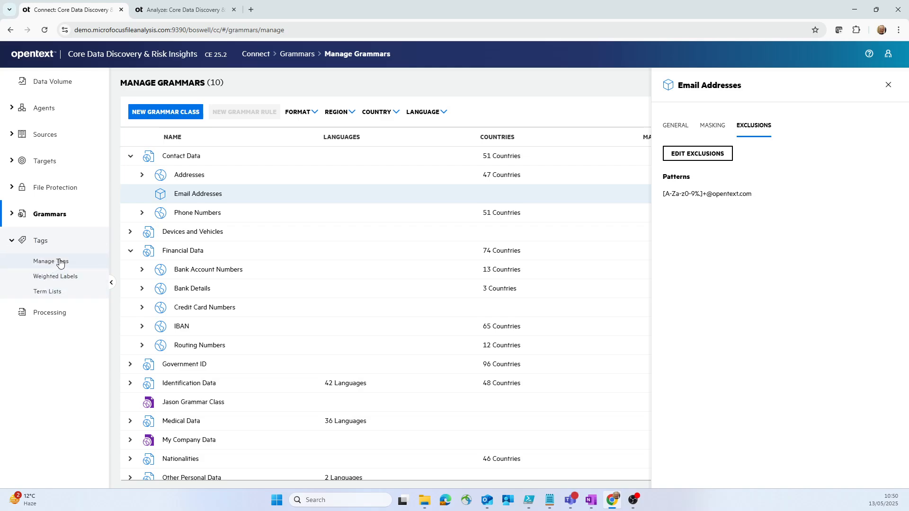
left_click(60, 263)
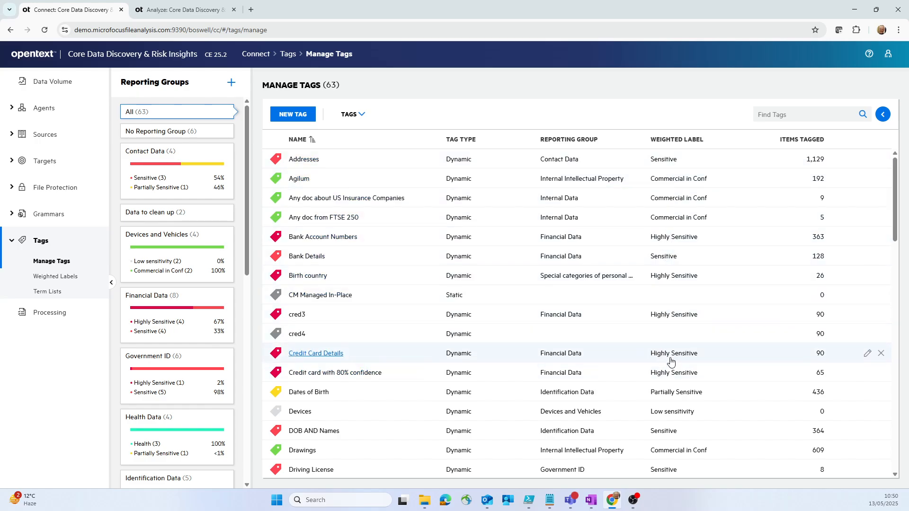
scroll(671, 361, "down", 2)
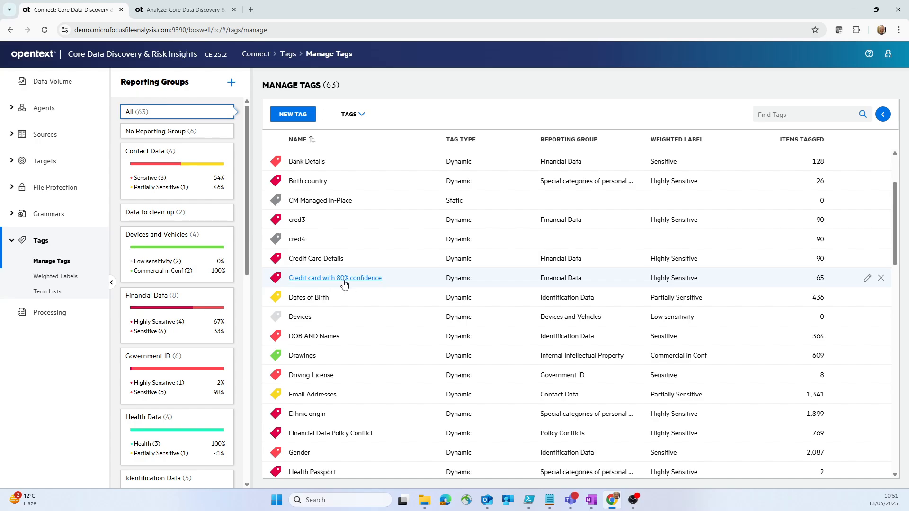
Go to the Analyze area and view the Risk Analysis Overview and the Financial Risk Modeler.
left_click(33, 57)
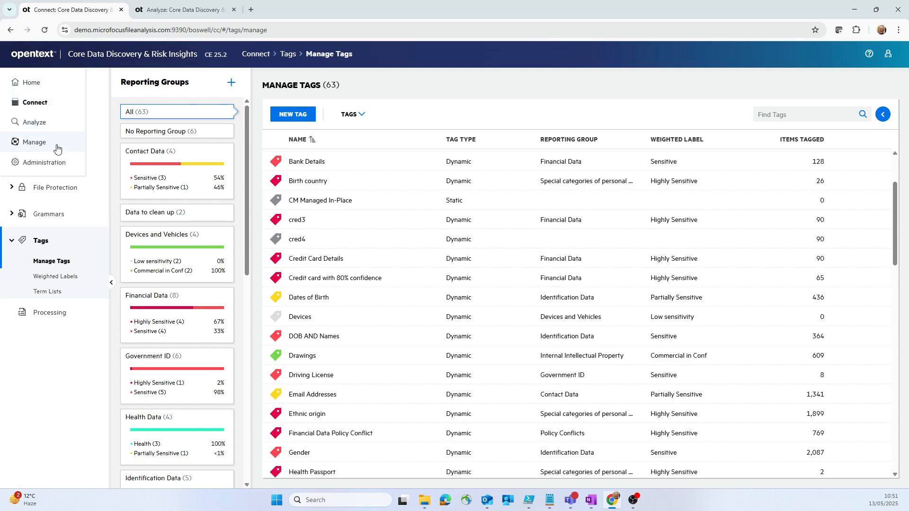
left_click(44, 123)
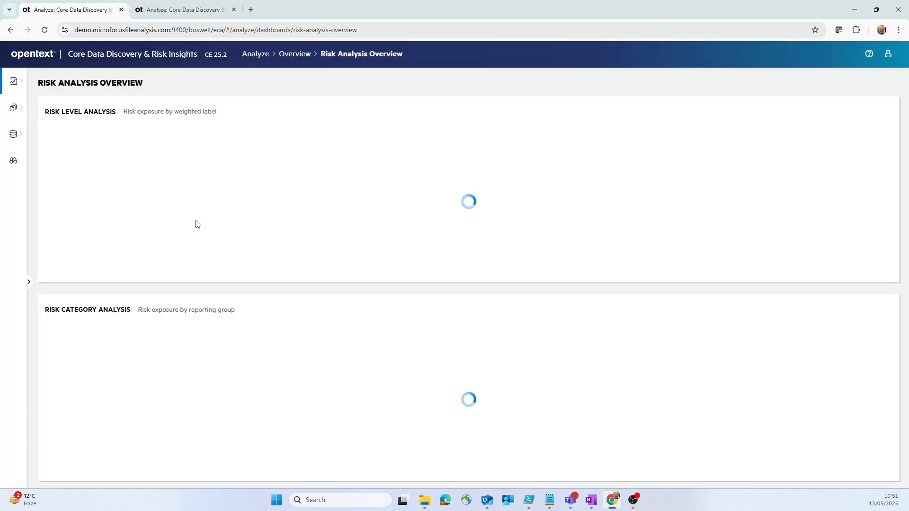
left_click(19, 88)
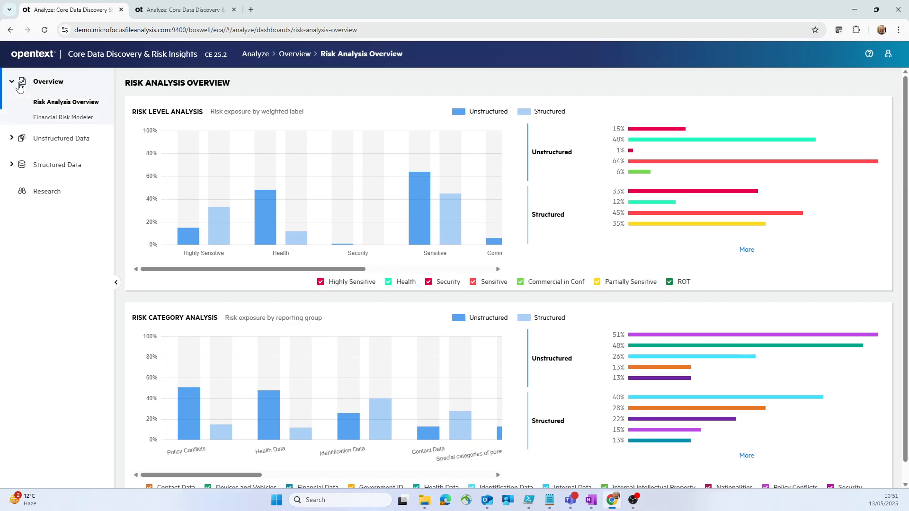
left_click(75, 119)
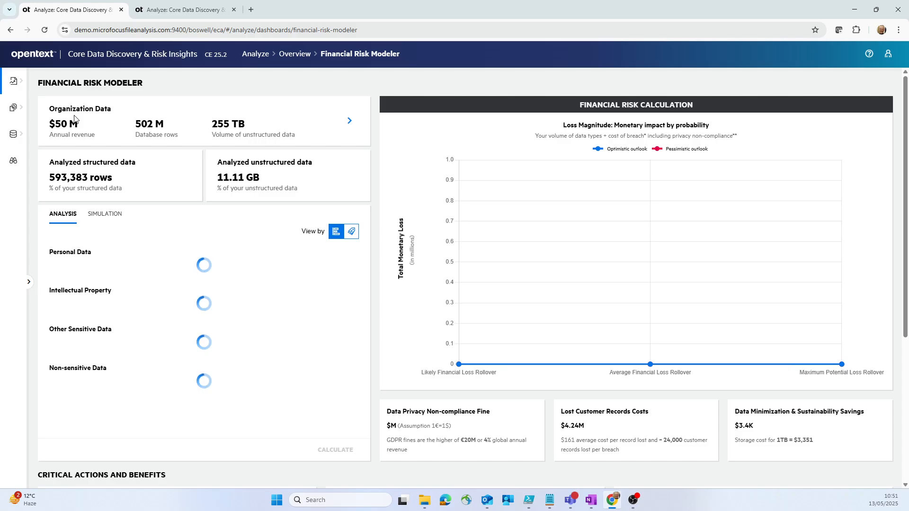
Display the Analyzed Sensitive Data dashboard for unstructured data and set its sensitive data volume period to All-time.
left_click(14, 109)
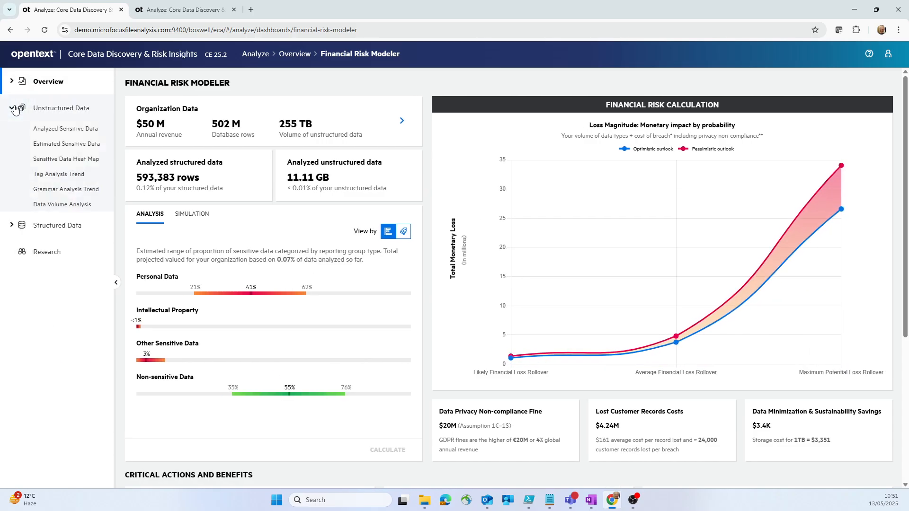
left_click(66, 129)
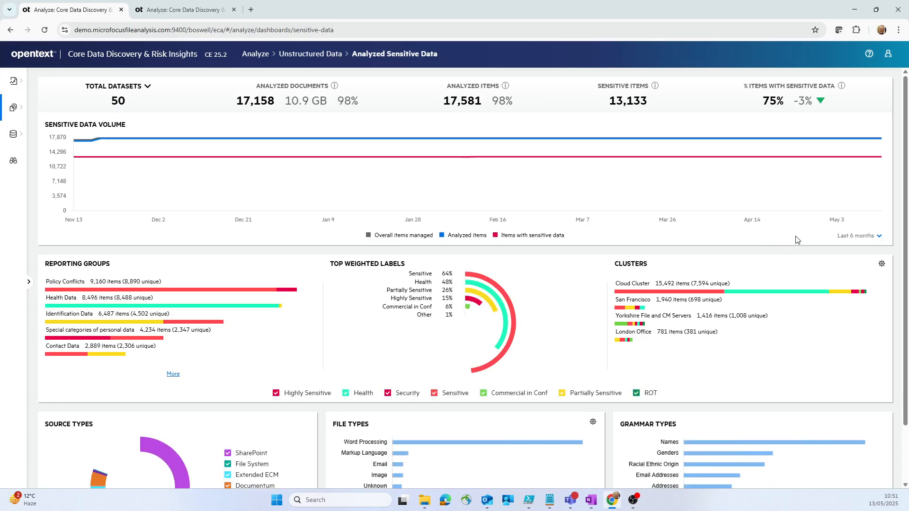
left_click(861, 237)
left_click(857, 257)
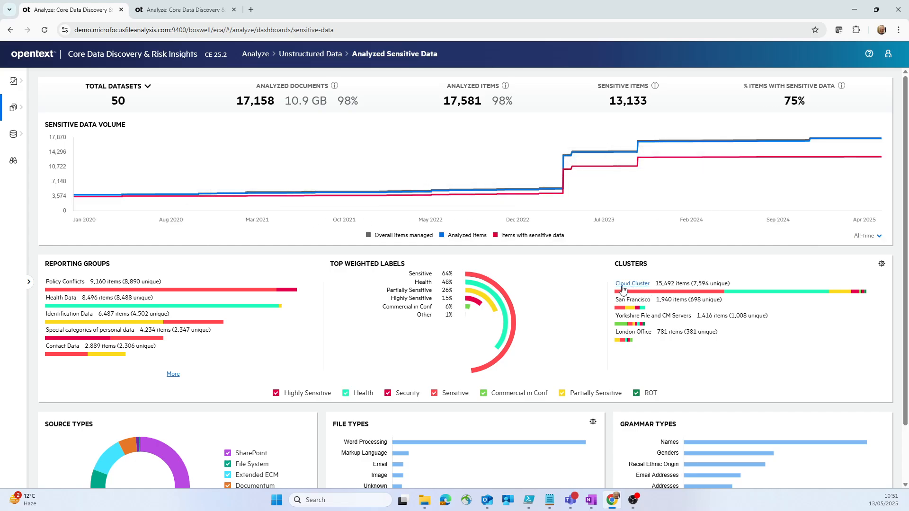
Change the Clusters breakdown on the sensitive data dashboard to the Department attribute.
left_click(882, 264)
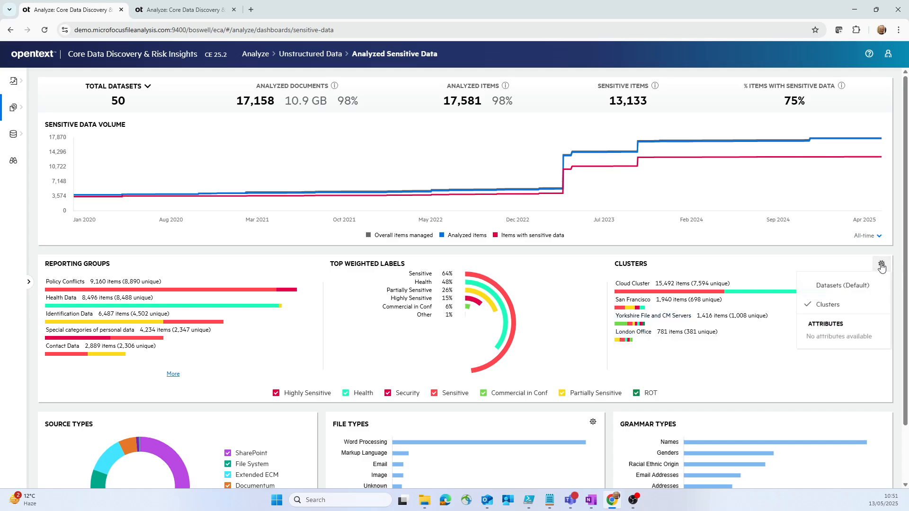
scroll(847, 312, "down", 2)
left_click(855, 336)
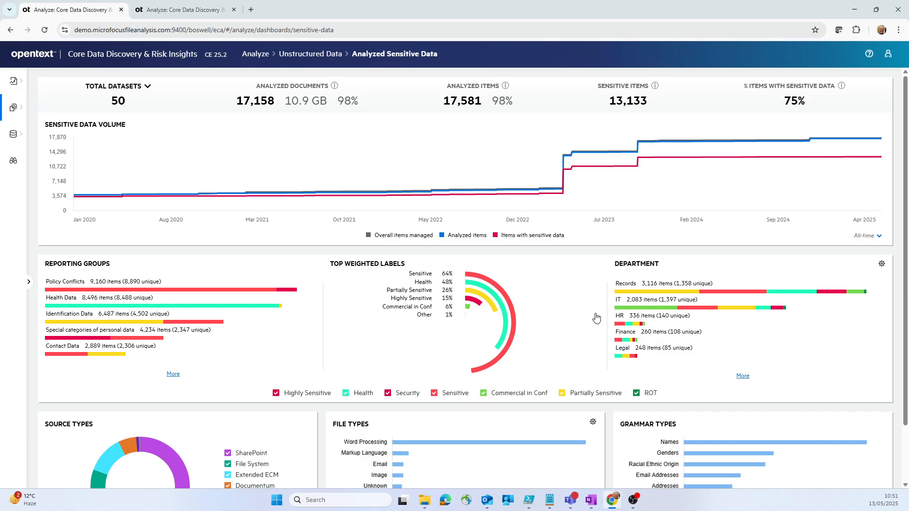
Display the Tag Analysis Trend for unstructured data and open the items tagged Credit Card Details in Research.
left_click(13, 133)
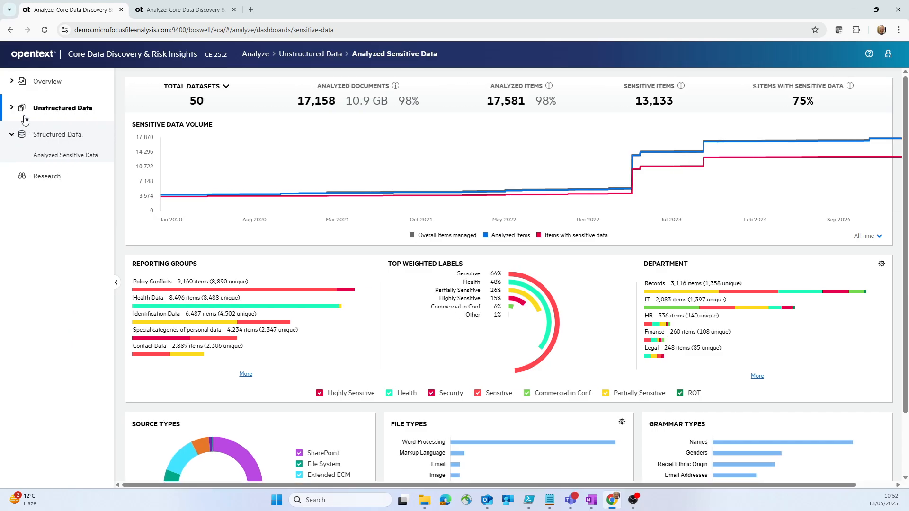
left_click(25, 116)
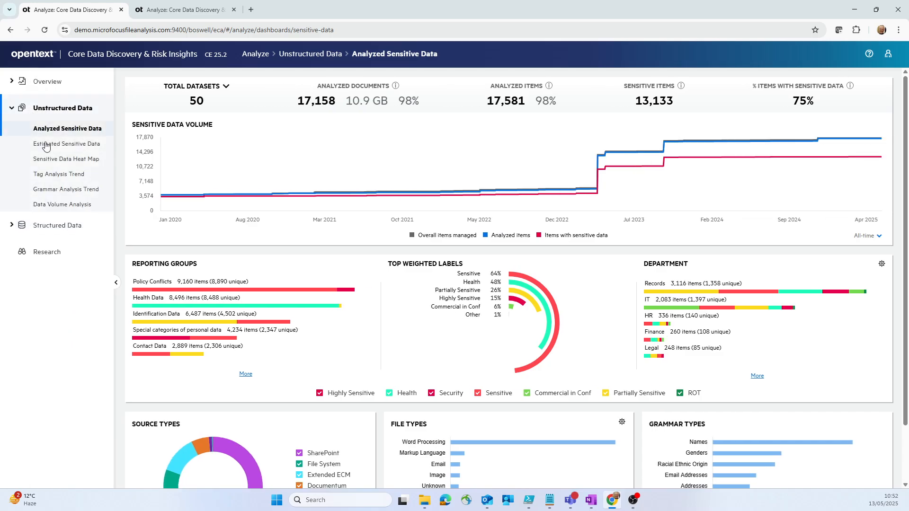
left_click(69, 179)
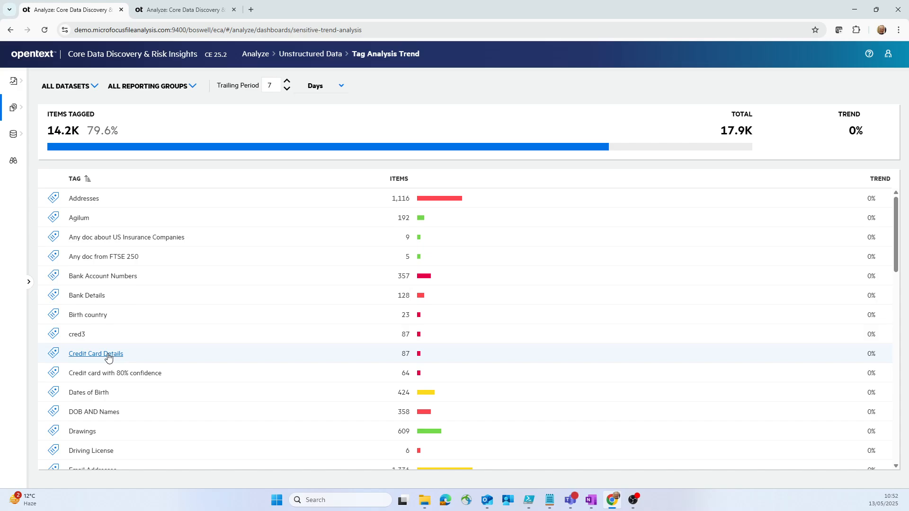
left_click(108, 356)
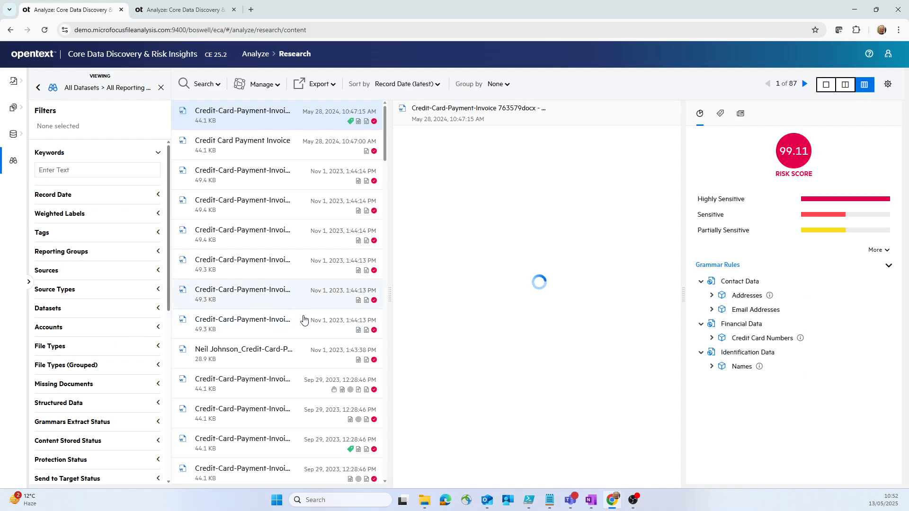
Preview Credit-Card-Payment-Invoice 763569.docx and highlight the value matched by its Credit Card Numbers grammar rule.
left_click(296, 386)
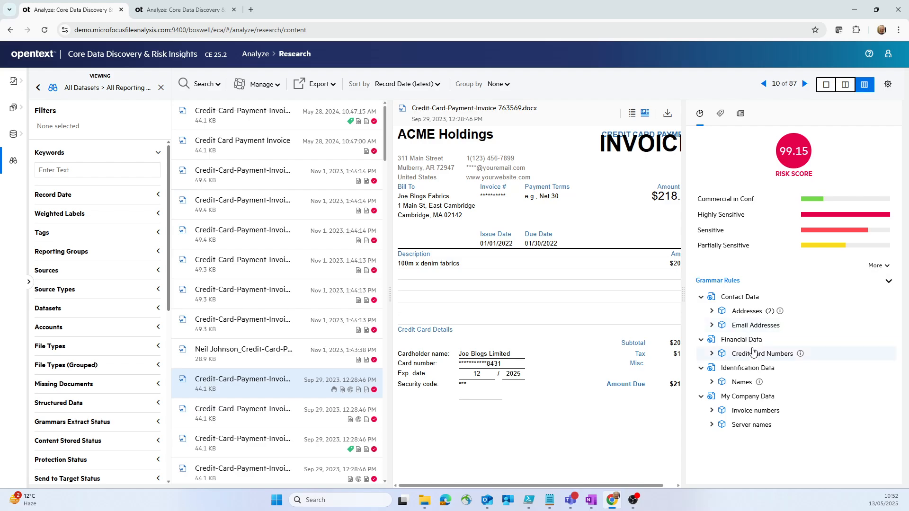
left_click(737, 357)
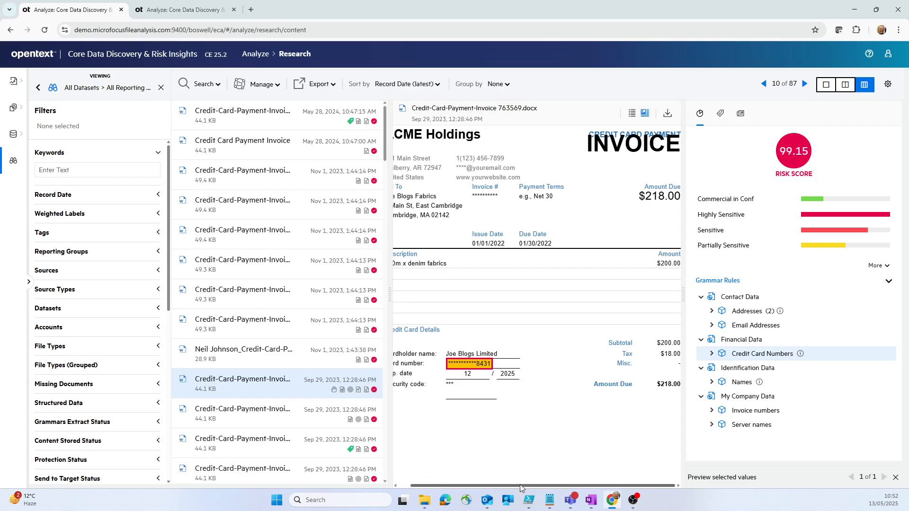
left_click_drag(519, 485, 490, 481)
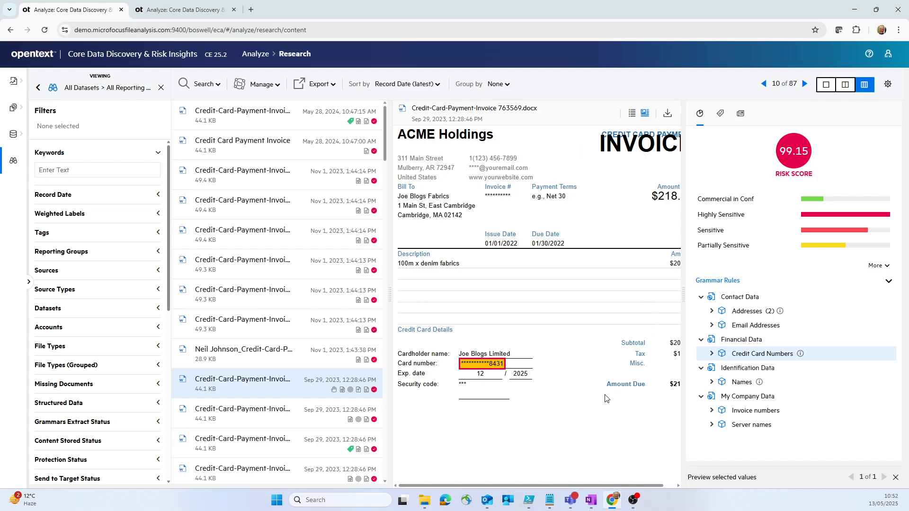
Go to the Manage area and review the workspace types across Data Discovery, Data Management, Data Protection and Other in its overview.
left_click(25, 59)
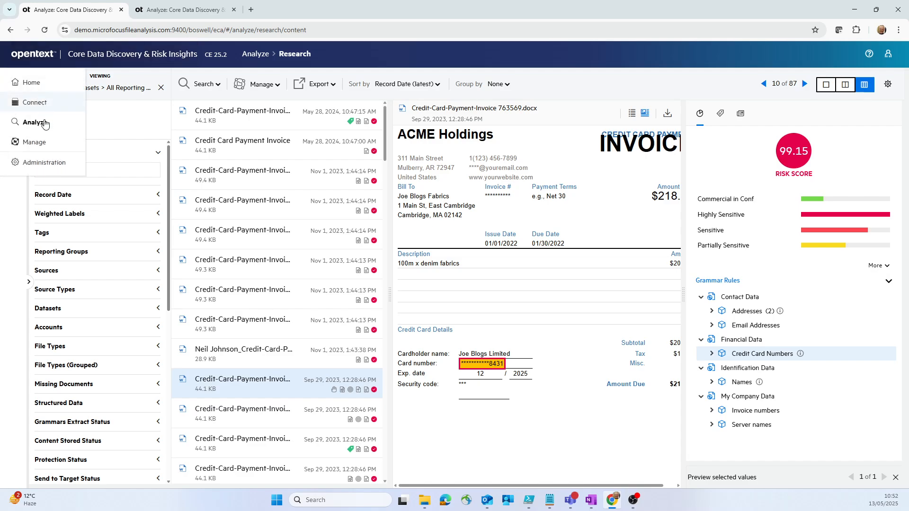
left_click(41, 145)
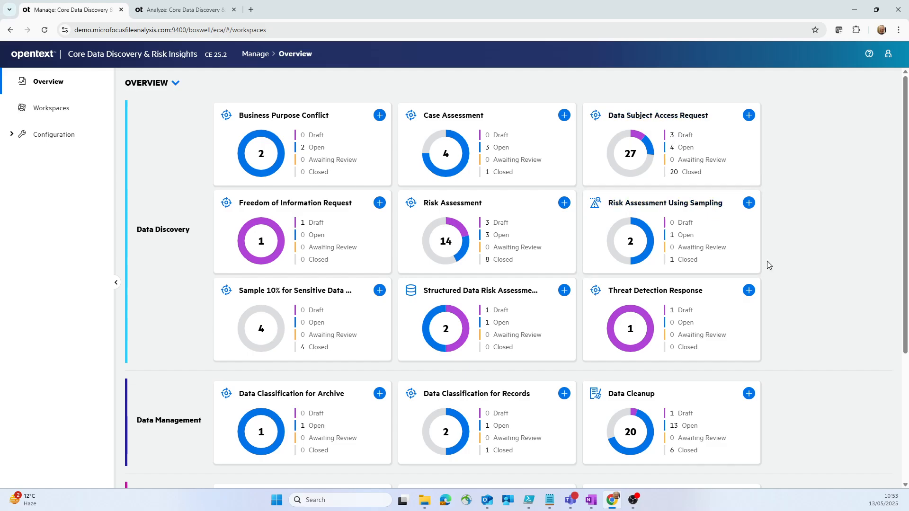
scroll(791, 263, "down", 4)
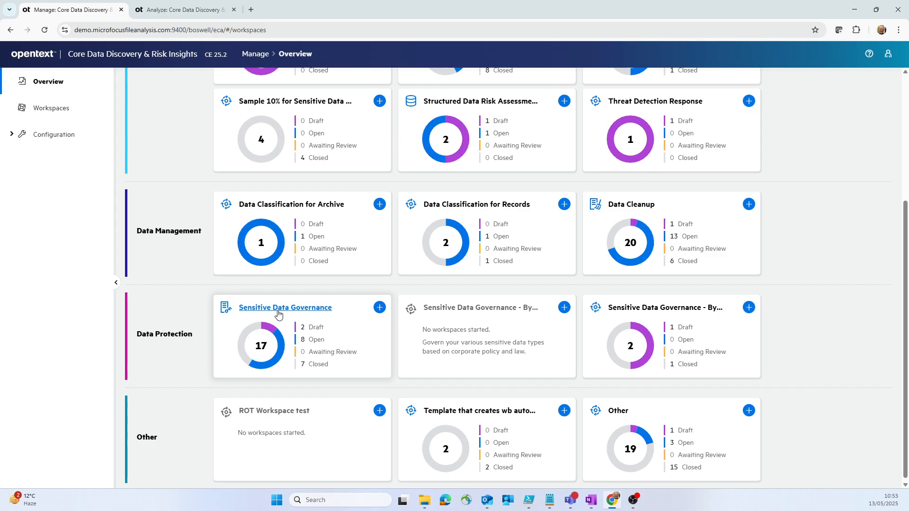
scroll(278, 314, "up", 2)
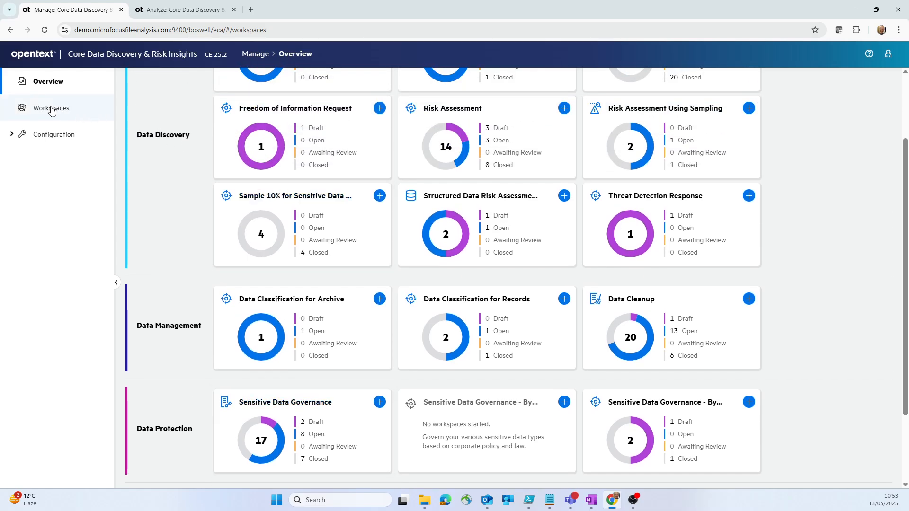
Open the A - Finance Department Risk Assessment workspace and review its tagging and workbook category breakdowns.
left_click(52, 110)
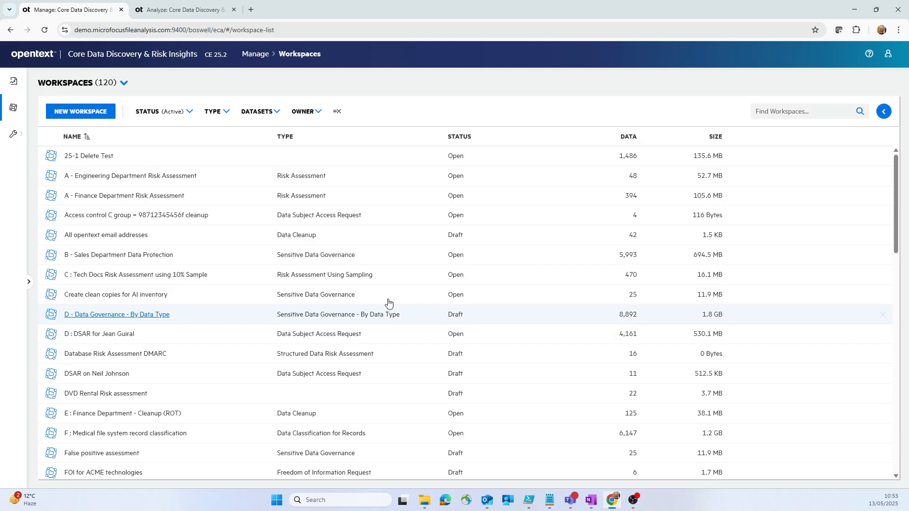
left_click(128, 196)
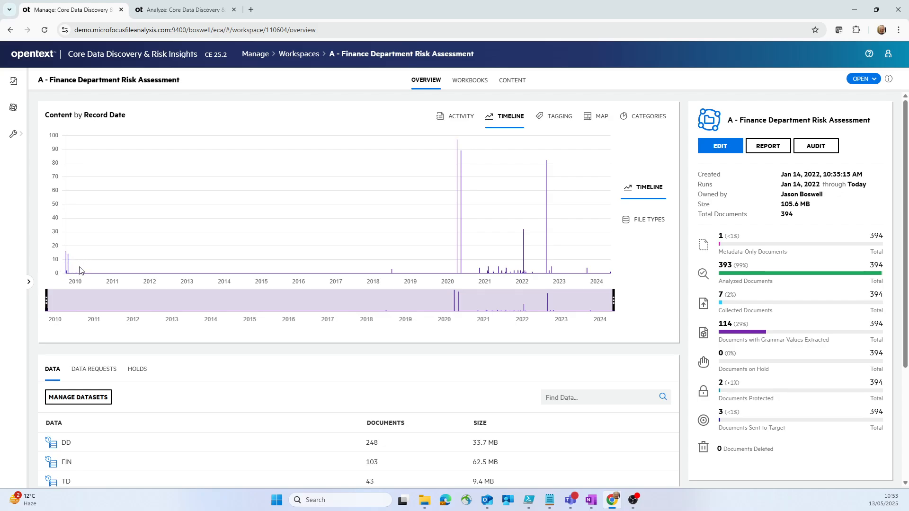
left_click(554, 117)
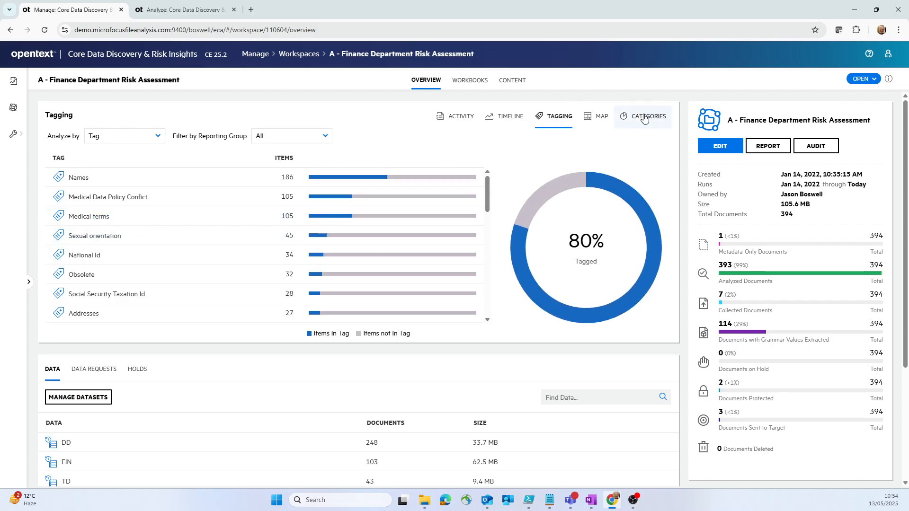
scroll(175, 236, "down", 4)
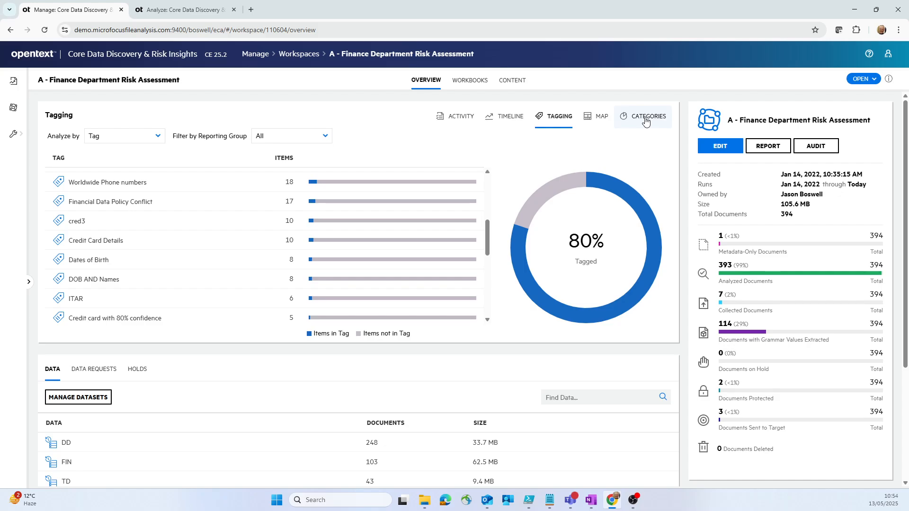
left_click(646, 121)
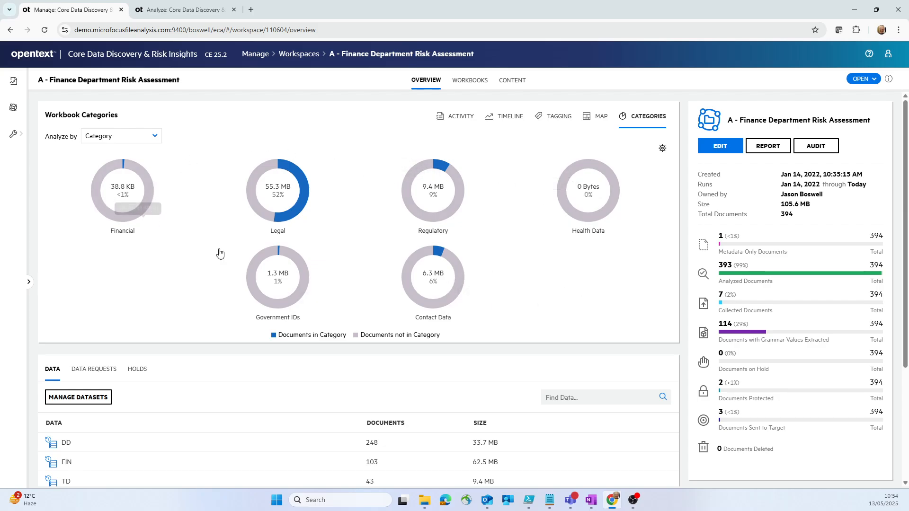
Review the available Send to Target destinations for the Financial Data workbook, then close the action without sending anything.
left_click(474, 83)
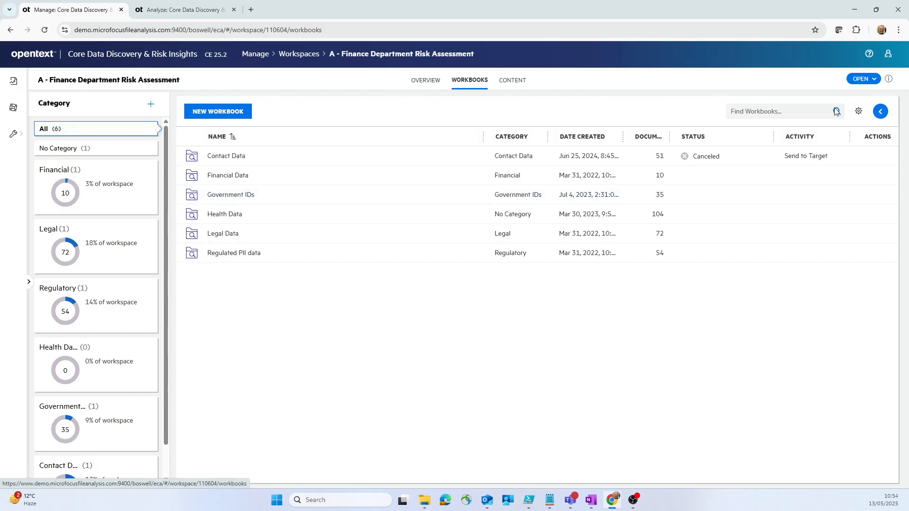
left_click(881, 112)
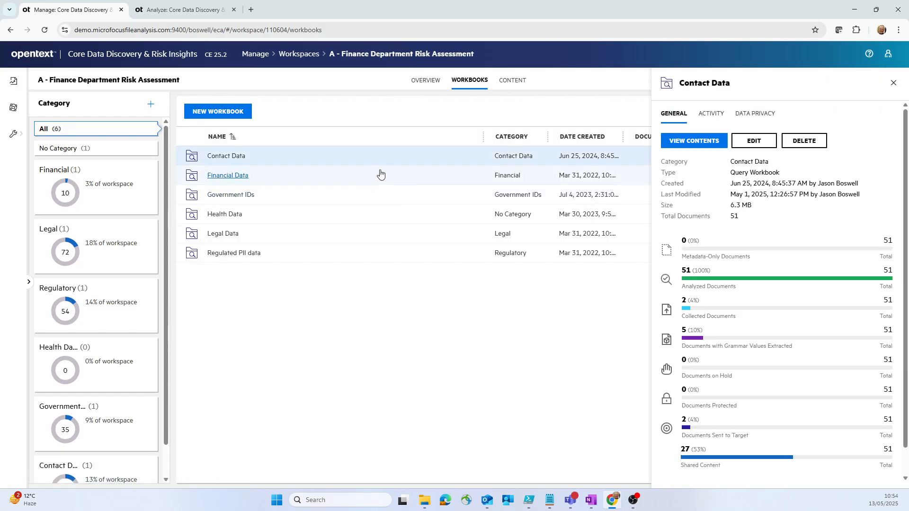
left_click(419, 178)
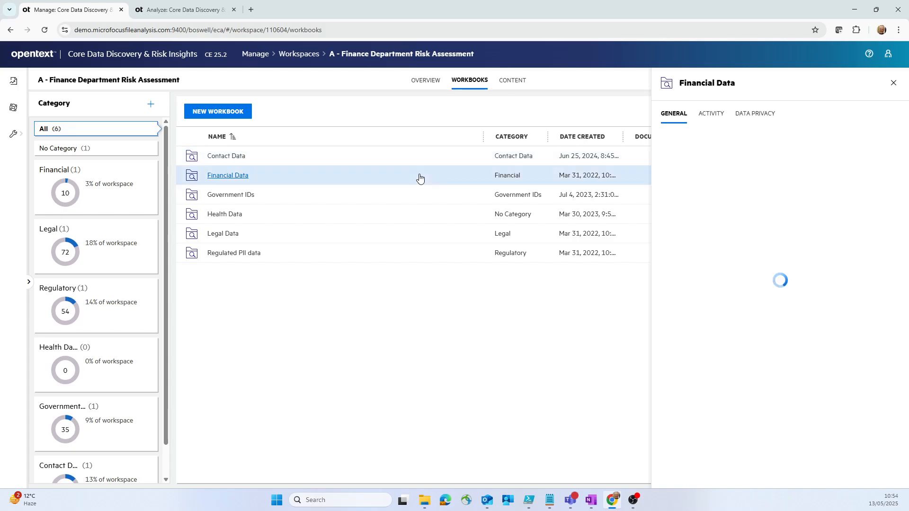
left_click(711, 116)
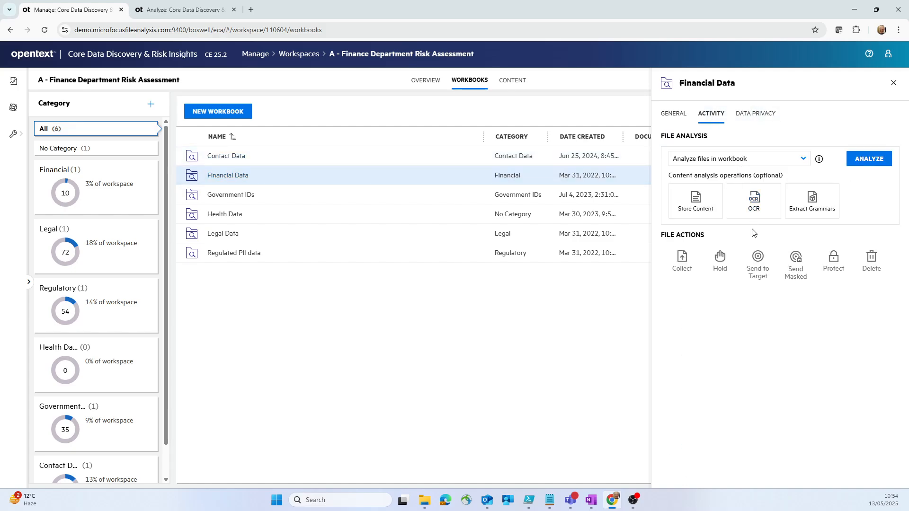
left_click(758, 266)
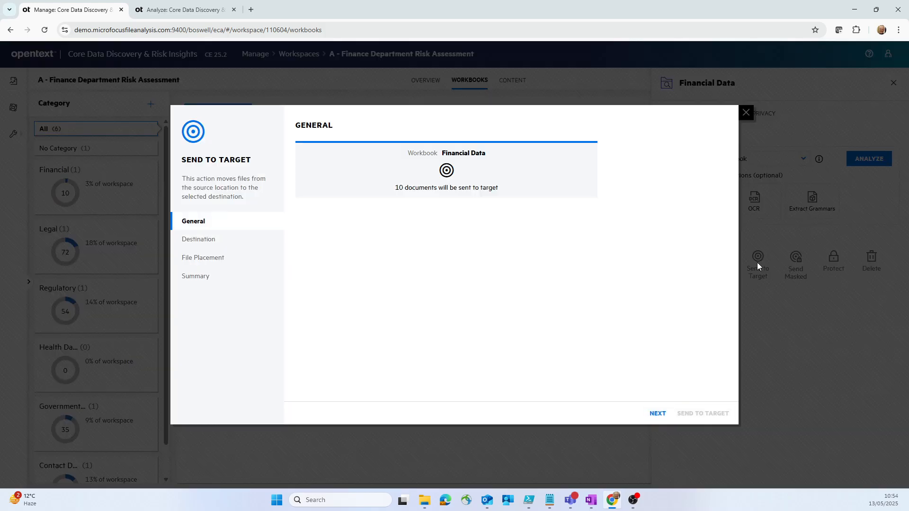
left_click(657, 414)
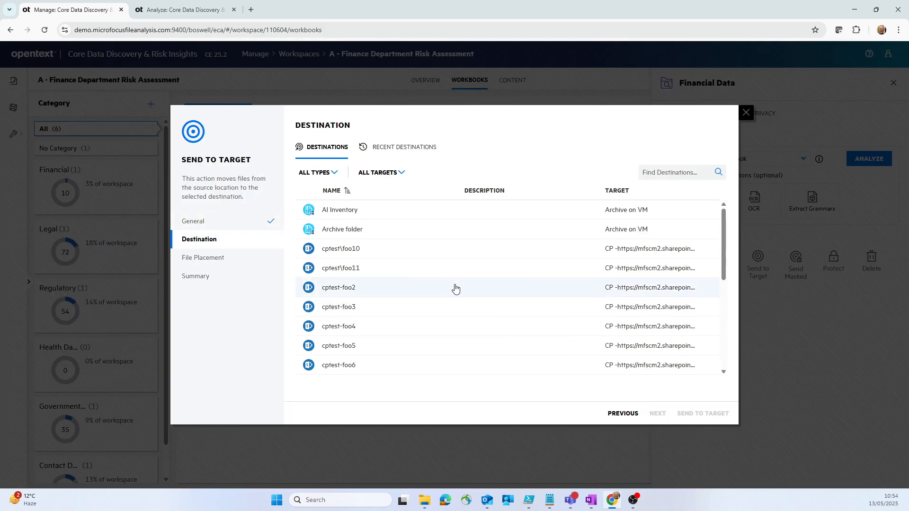
left_click(742, 112)
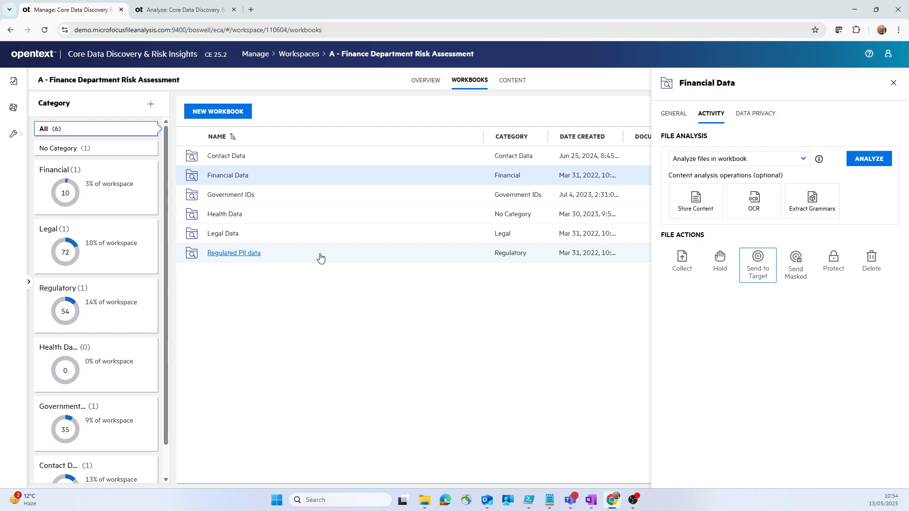
Examine the Send Masked destinations for the Regulated PII data workbook and leave the action without sending.
left_click(382, 257)
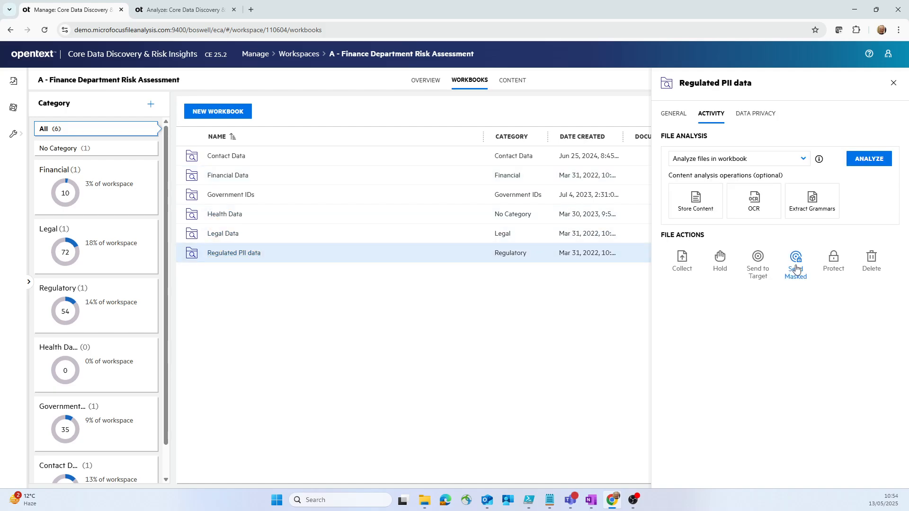
left_click(797, 269)
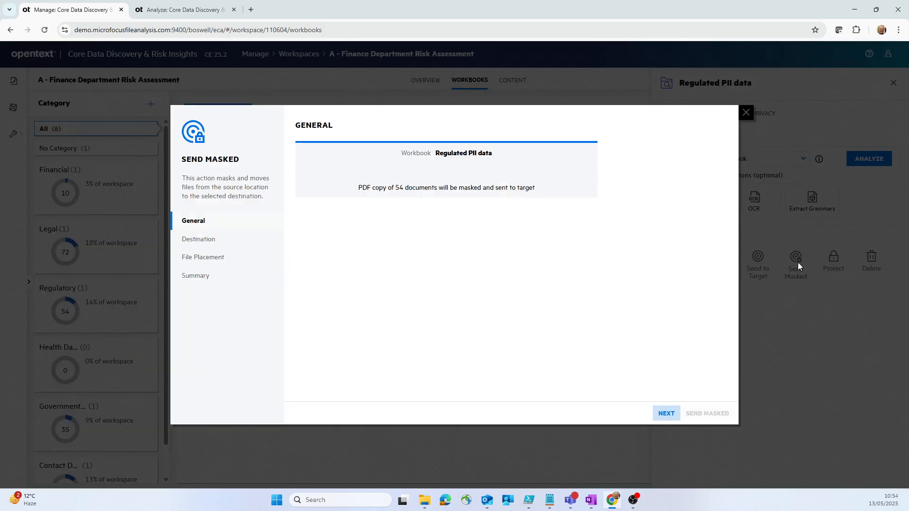
left_click(662, 414)
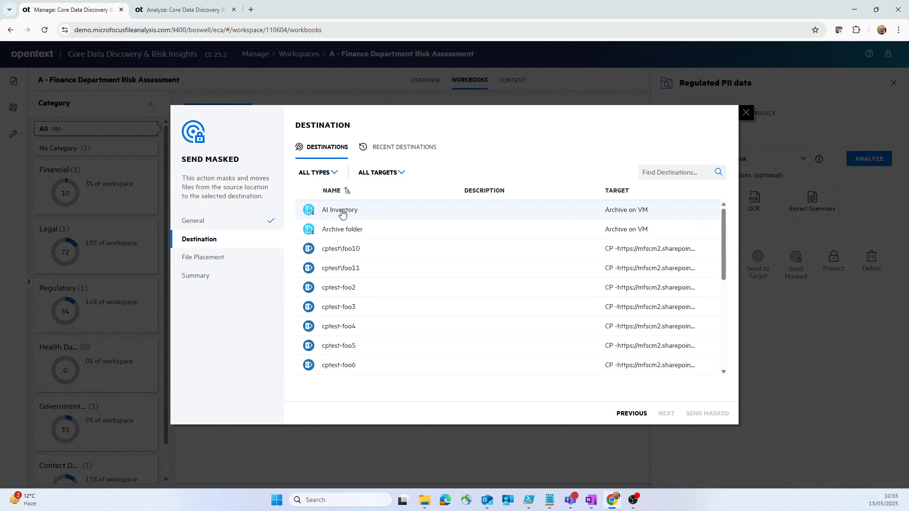
left_click(746, 112)
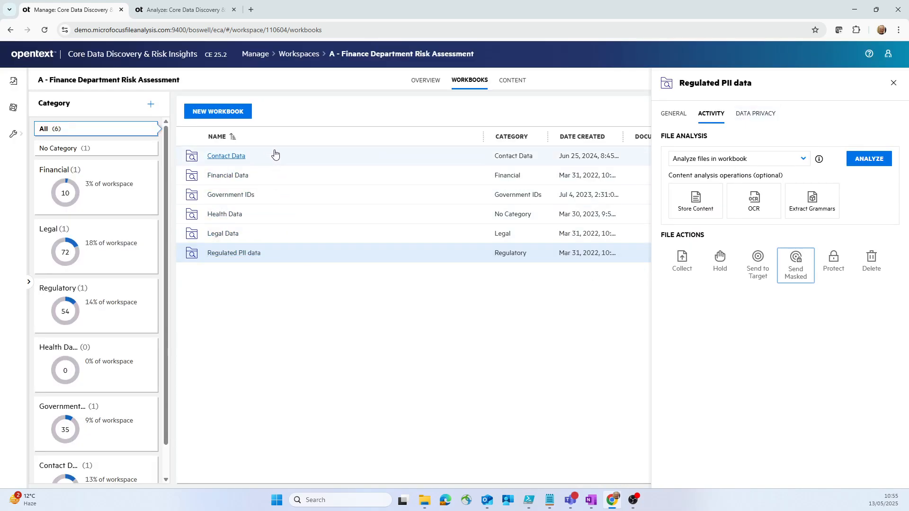
Review the container deletion options for documents in the Health Data workbook and close them without deleting.
left_click(308, 216)
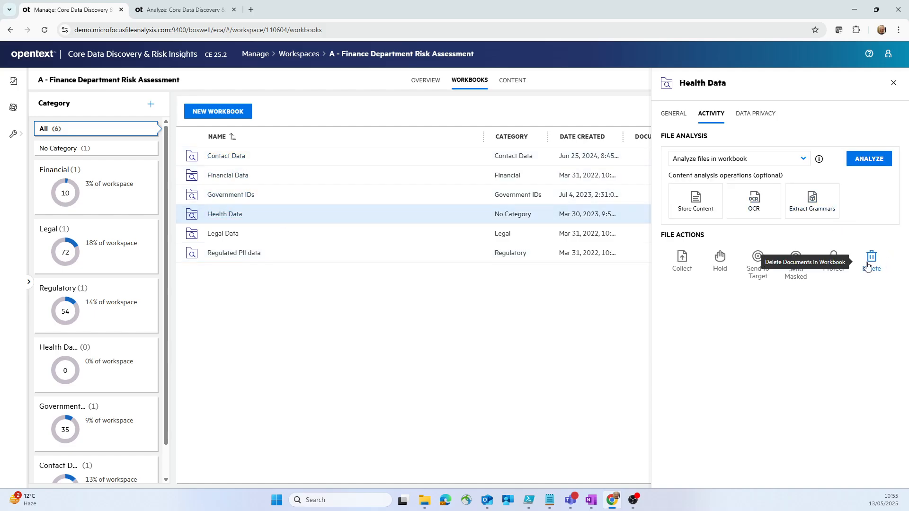
left_click(872, 258)
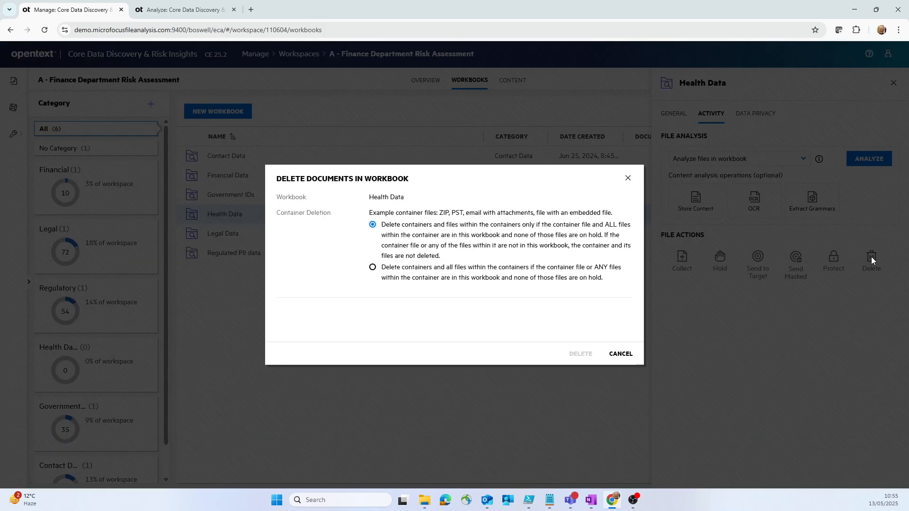
left_click(628, 179)
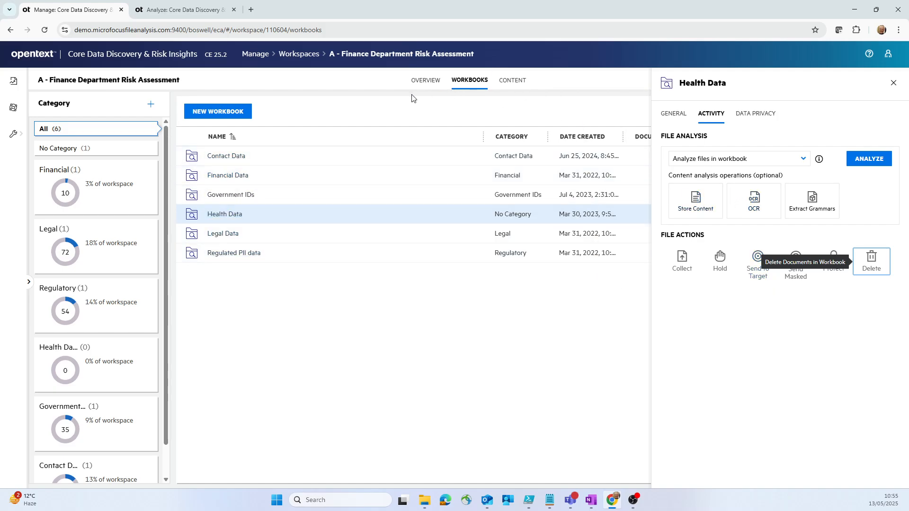
Return to the workspace's overview of workbook categories and go back to the Home page.
left_click(425, 81)
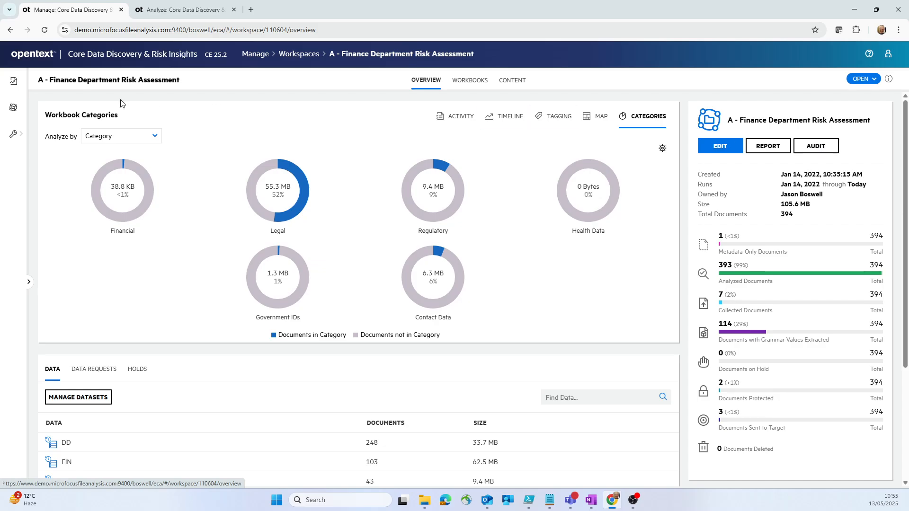
left_click(47, 54)
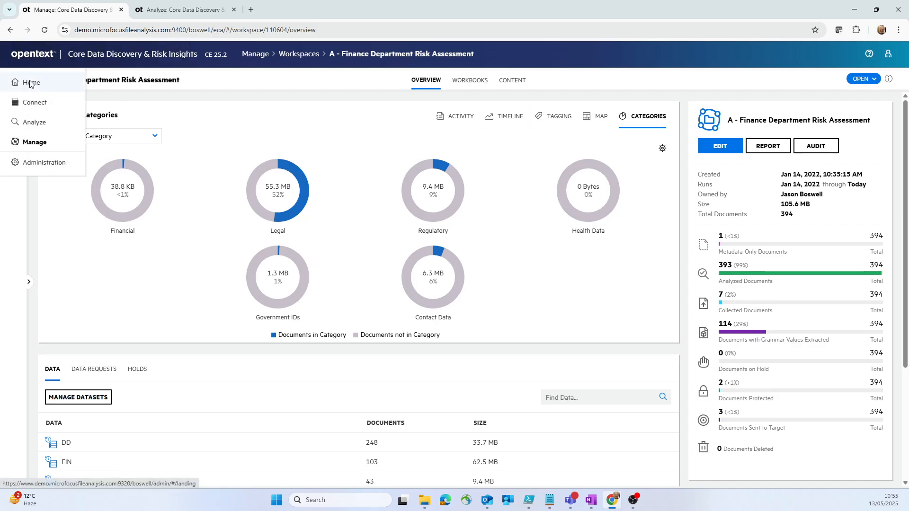
left_click(42, 88)
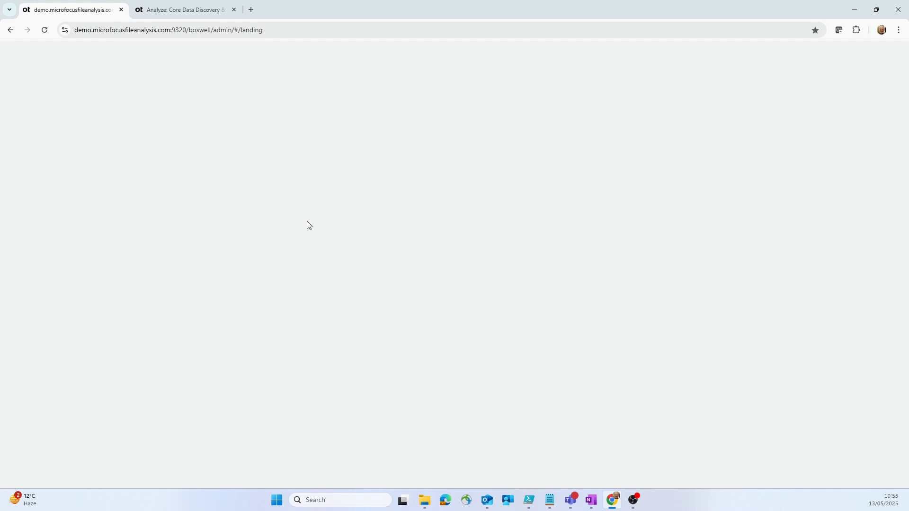